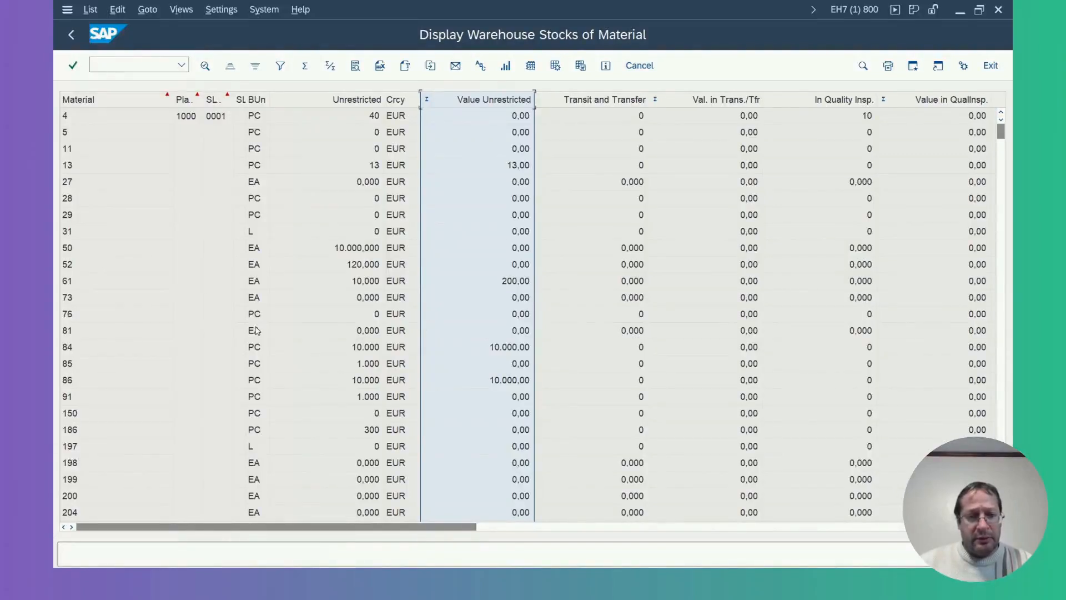
# Select material 61 in the warehouse stock list and start transaction MI01 in a new session.
pyautogui.click(68, 285)
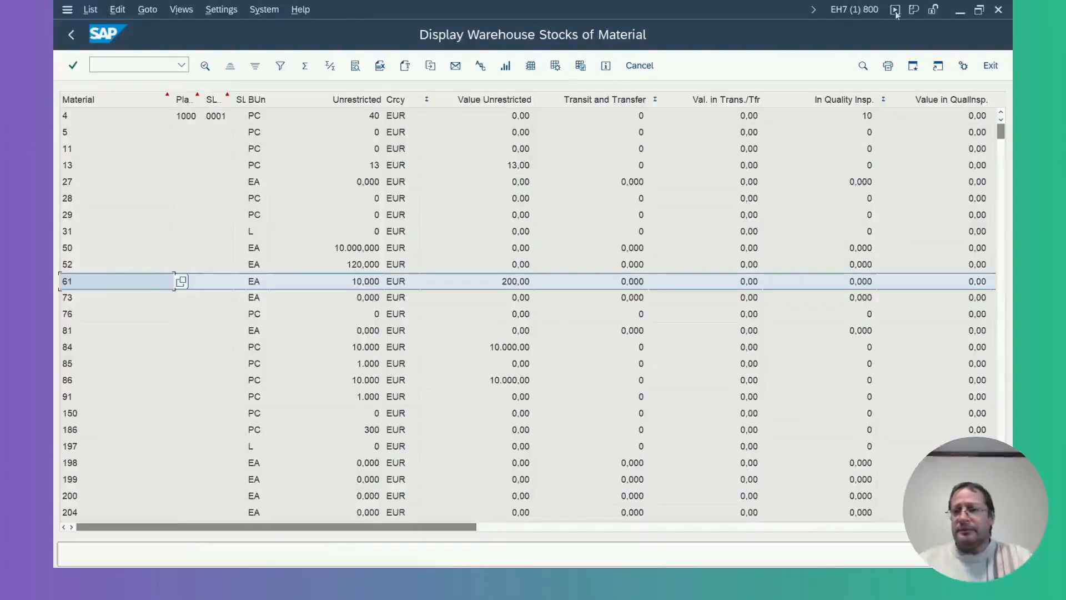
pyautogui.click(913, 69)
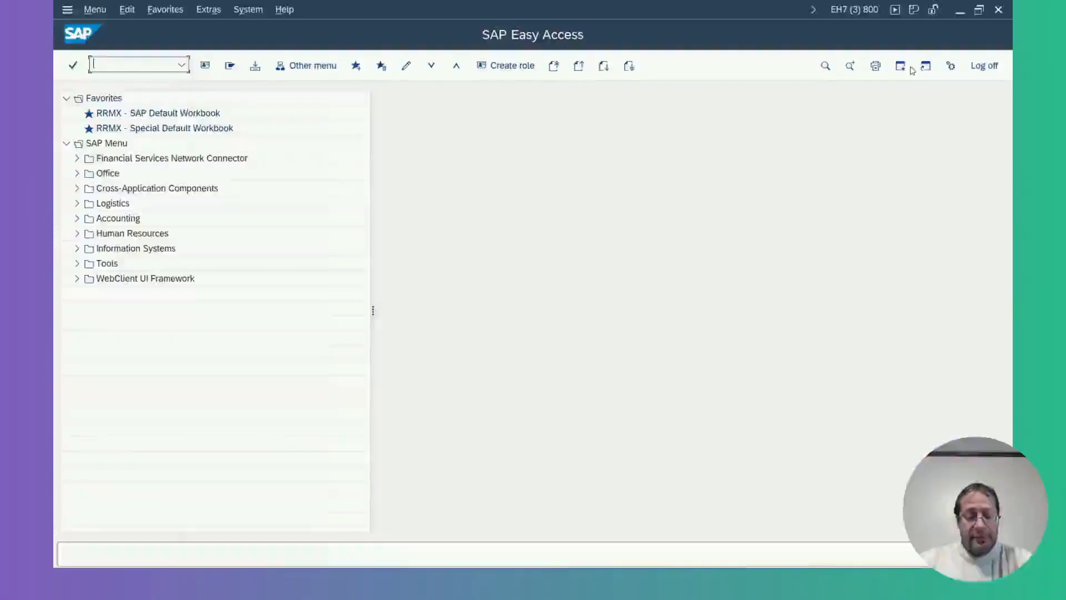
pyautogui.write('mi01')
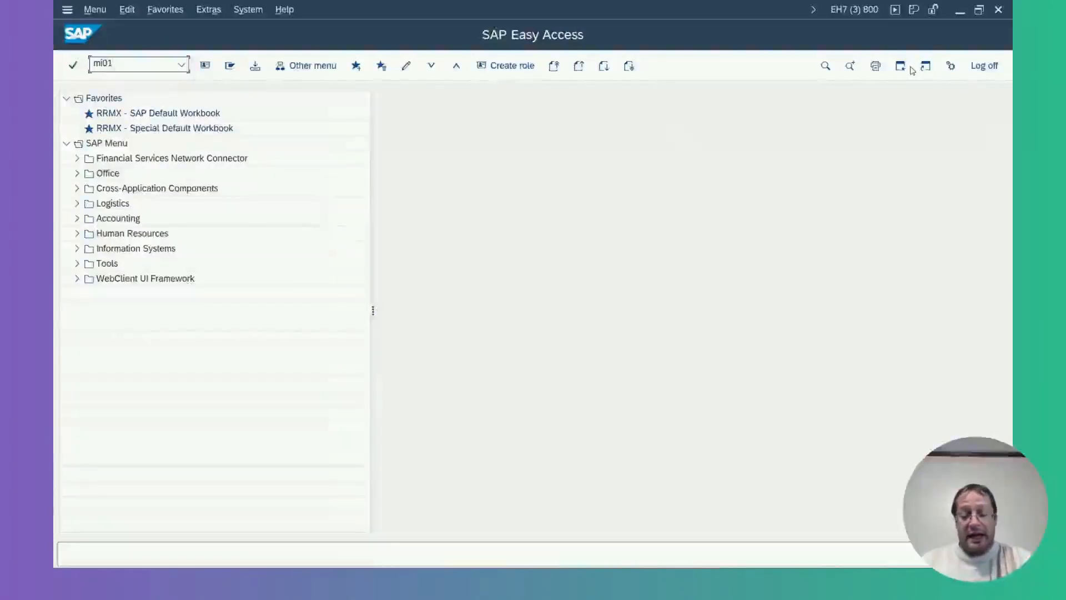
pyautogui.press('Return')
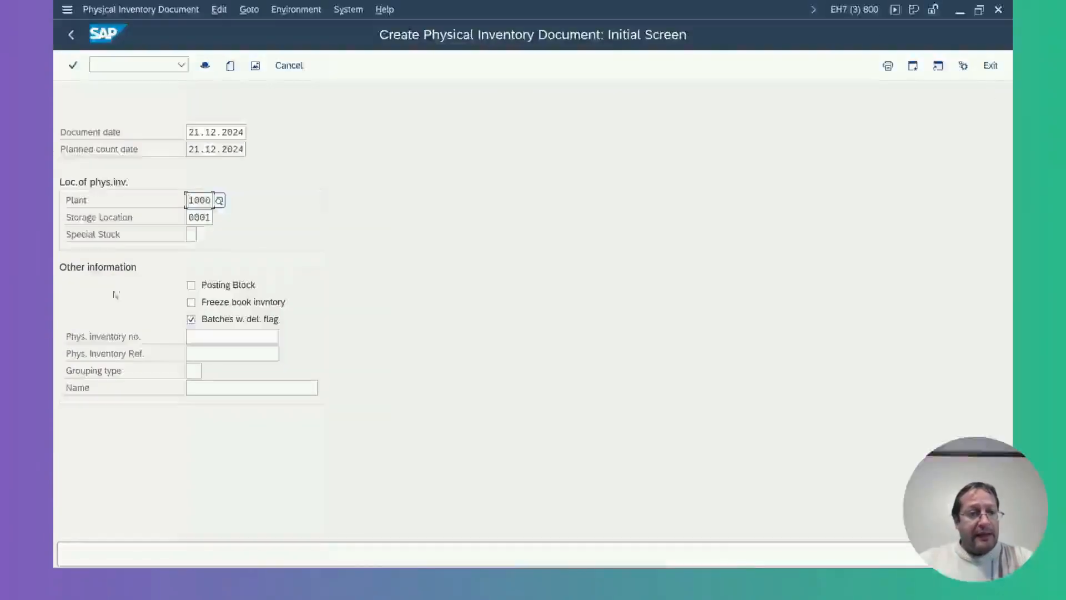
# Create and save a physical inventory document for material 61 in plant 1000, storage location 0001.
pyautogui.moveTo(187, 200); pyautogui.dragTo(230, 220)
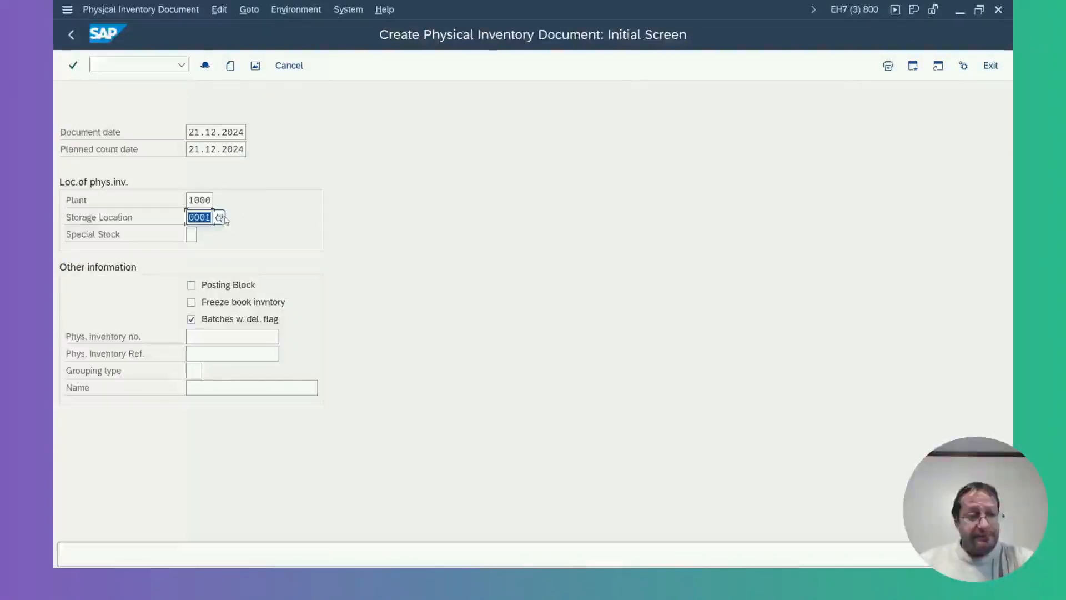
pyautogui.press('Return')
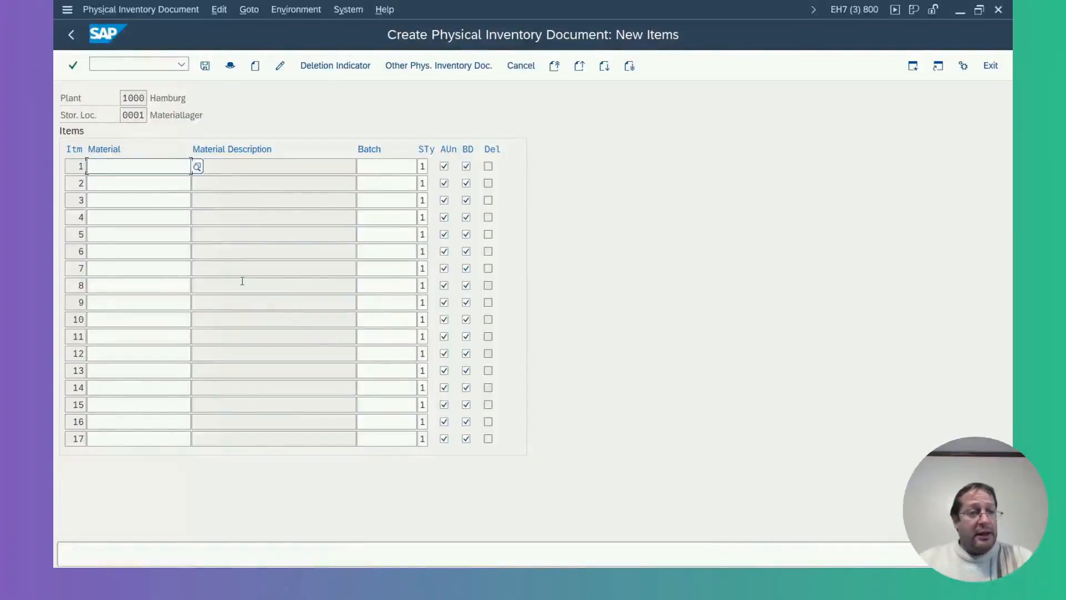
pyautogui.write('61')
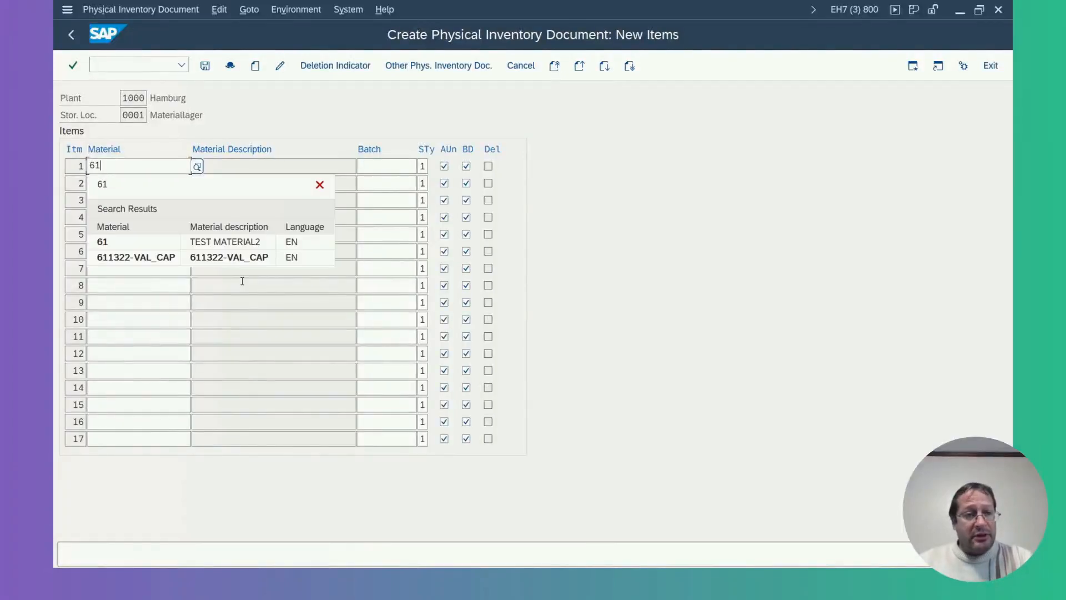
pyautogui.click(115, 186)
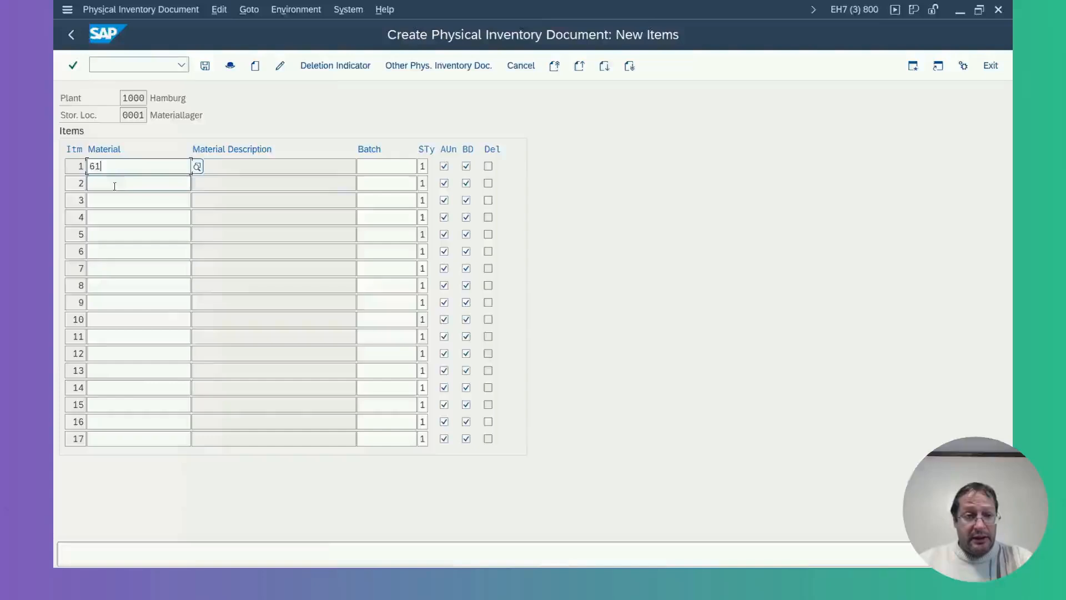
pyautogui.click(205, 66)
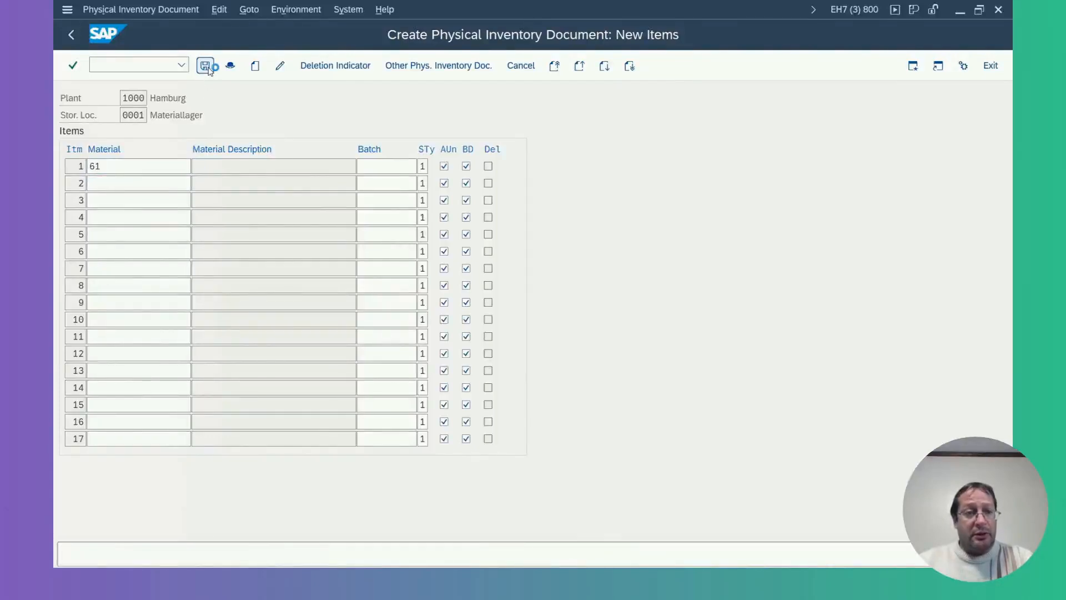
pyautogui.moveTo(246, 555); pyautogui.dragTo(198, 555)
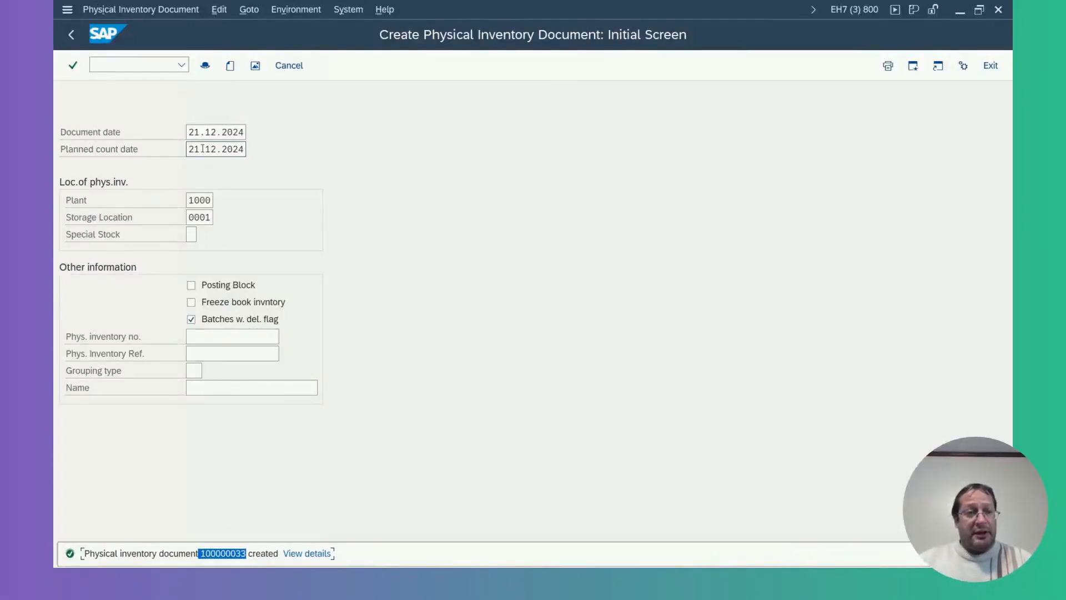
# Display the newly created physical inventory document with transaction MI03 and check its item's material.
pyautogui.click(161, 65)
pyautogui.write('/nmi03')
pyautogui.press('Return')
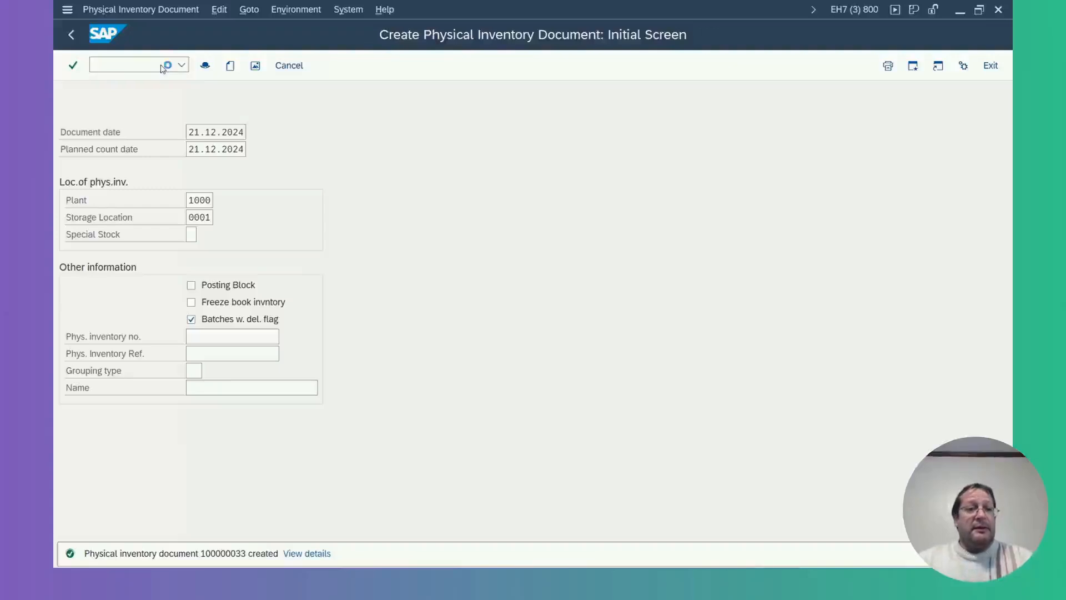
pyautogui.press('Return')
pyautogui.doubleClick(119, 172)
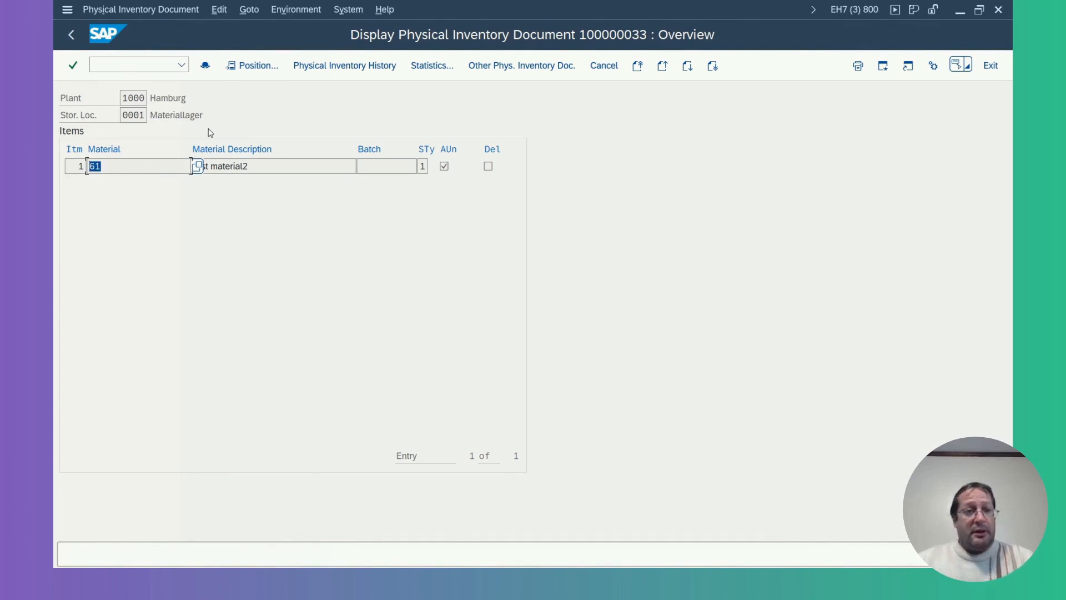
# Check the warehouse stock list in the other session and start inventory count entry with transaction MI04.
pyautogui.click(159, 64)
pyautogui.write('/n')
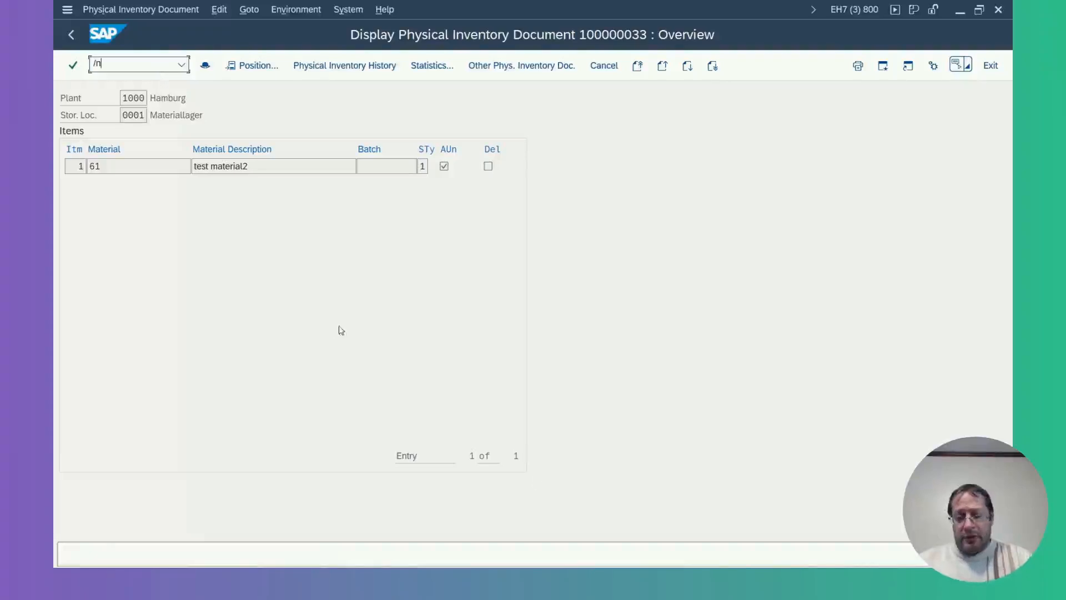
pyautogui.moveTo(686, 580)
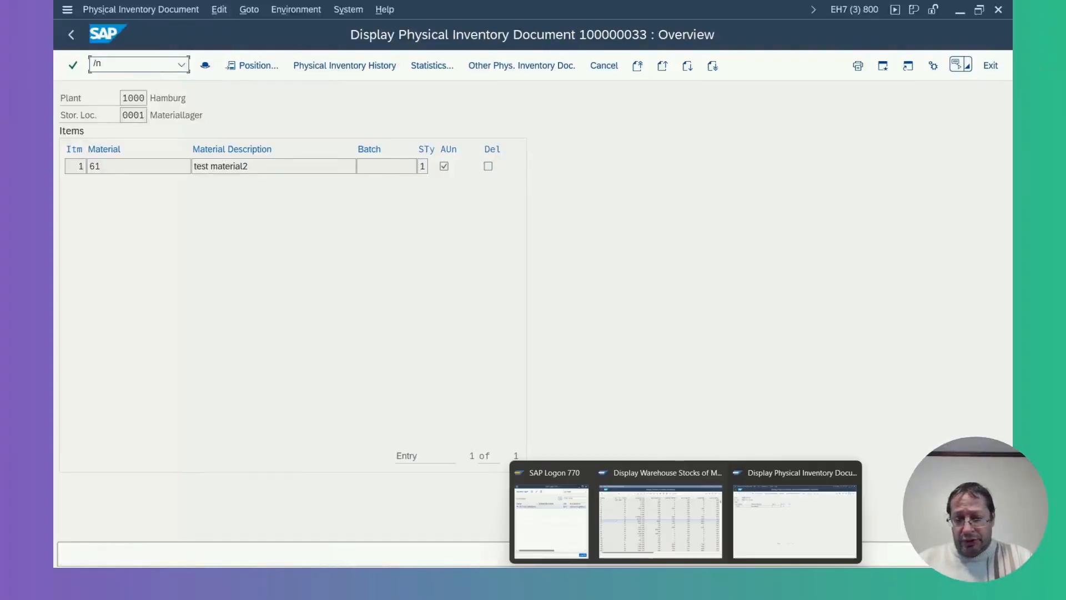
pyautogui.click(660, 519)
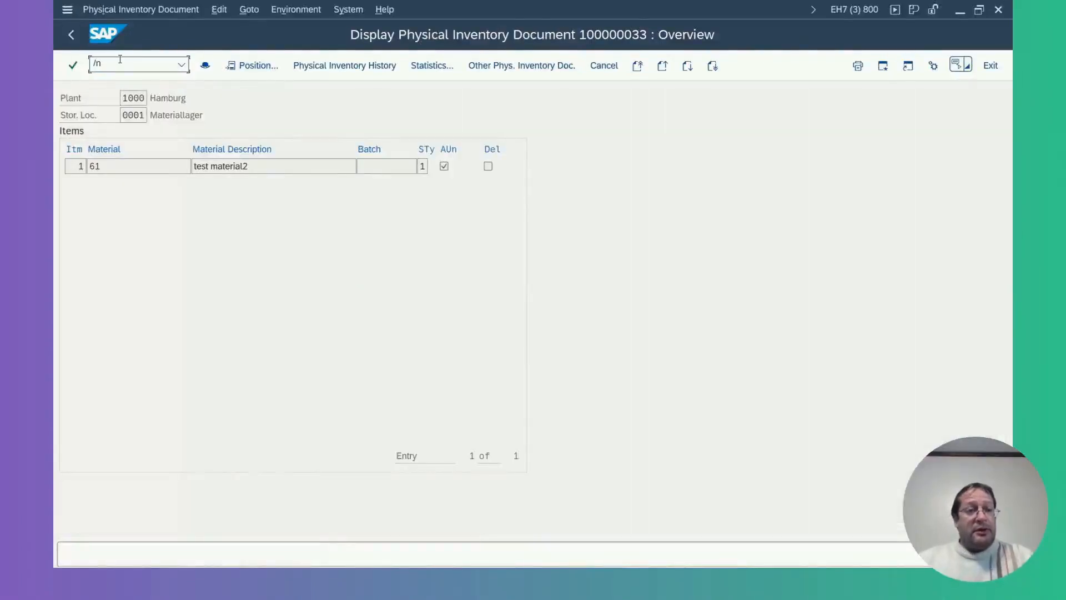
pyautogui.write('ml')
pyautogui.write('0')
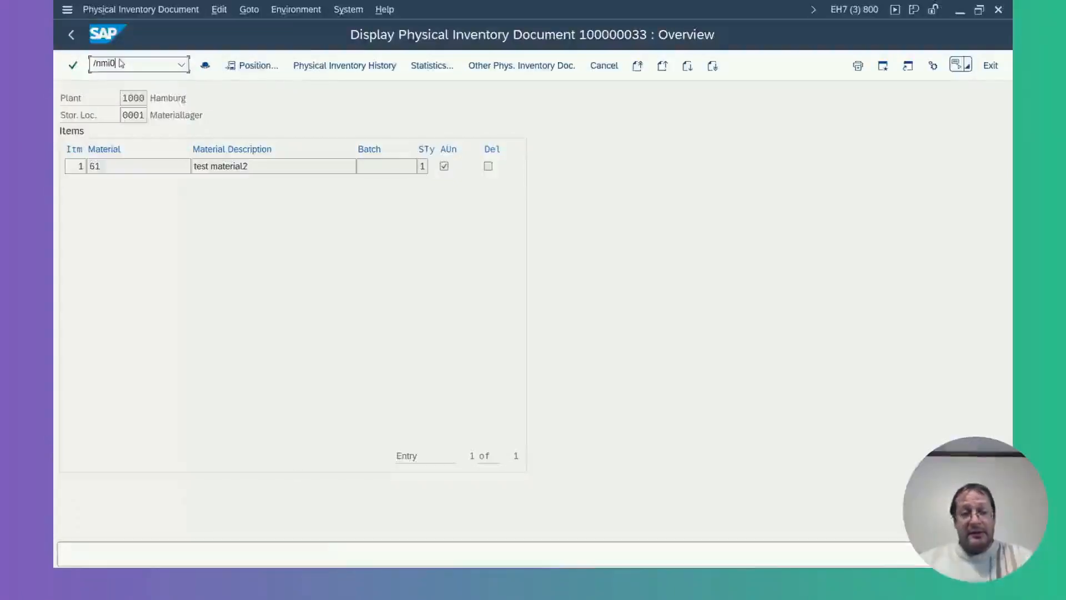
pyautogui.write('4')
pyautogui.press('Return')
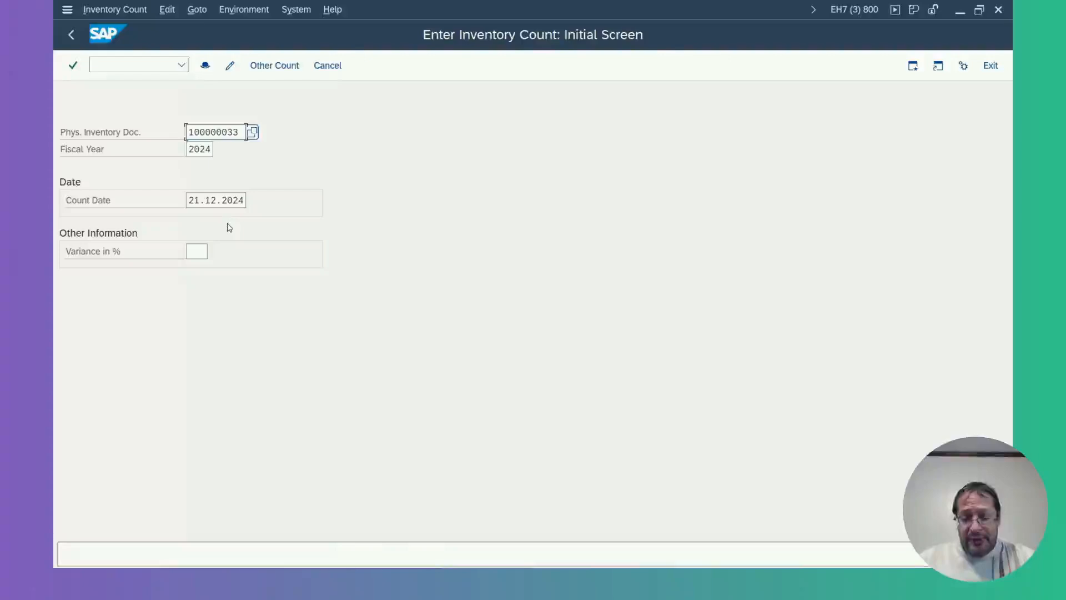
# Set the count date to 21.08.2024 and proceed to the count entry of the physical inventory document.
pyautogui.press('Return')
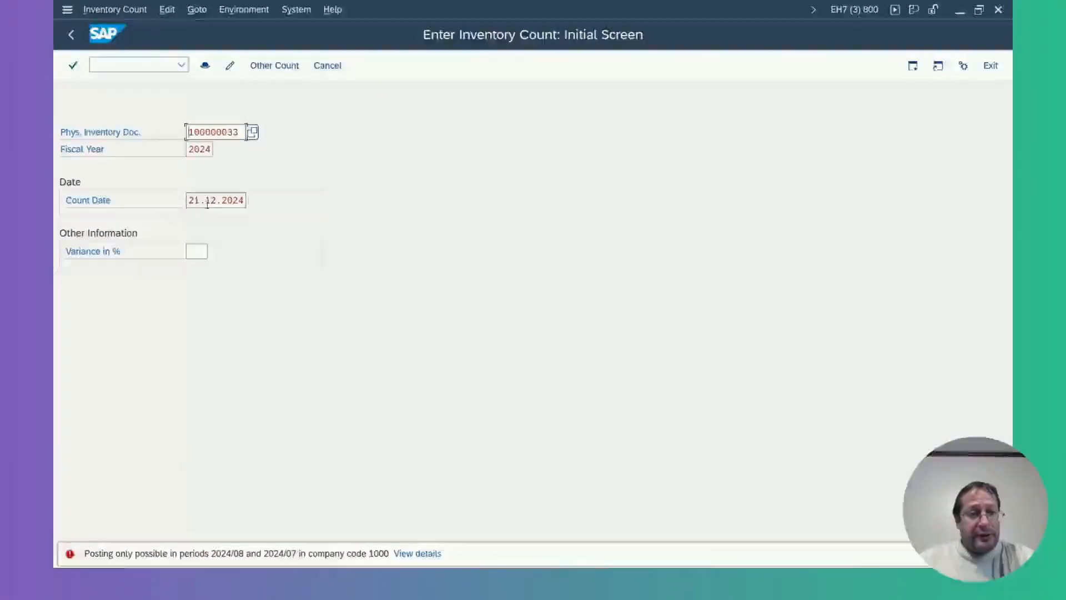
pyautogui.moveTo(204, 202); pyautogui.dragTo(250, 200)
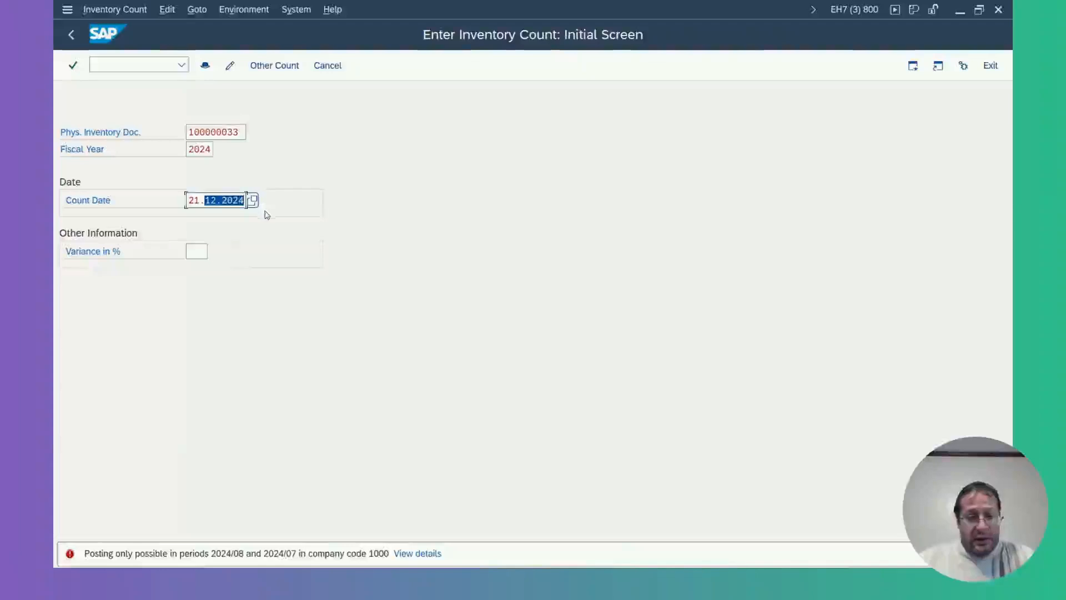
pyautogui.write('08.')
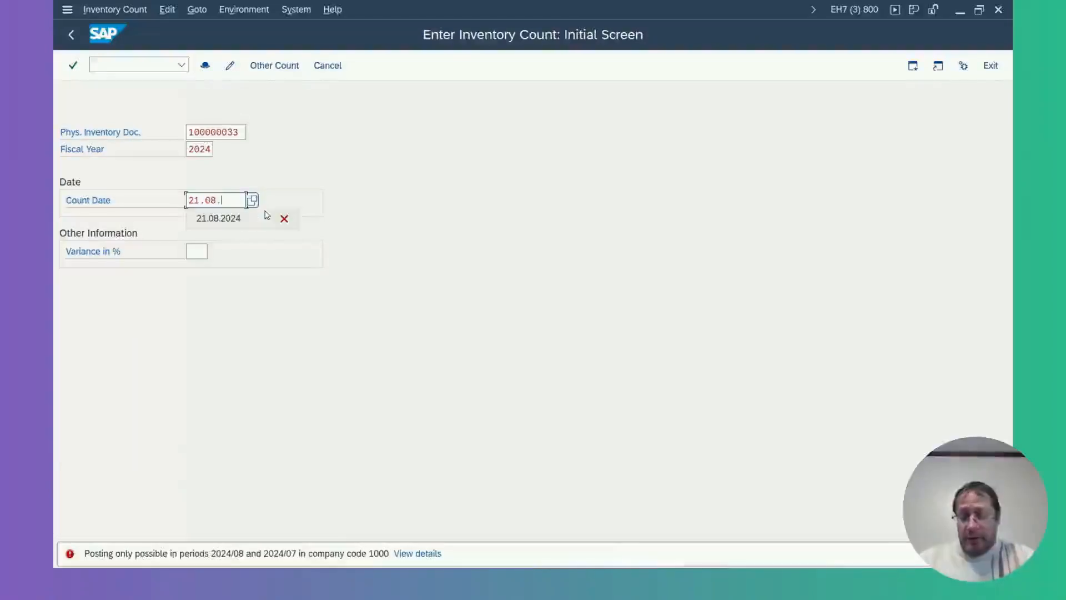
pyautogui.write('2024')
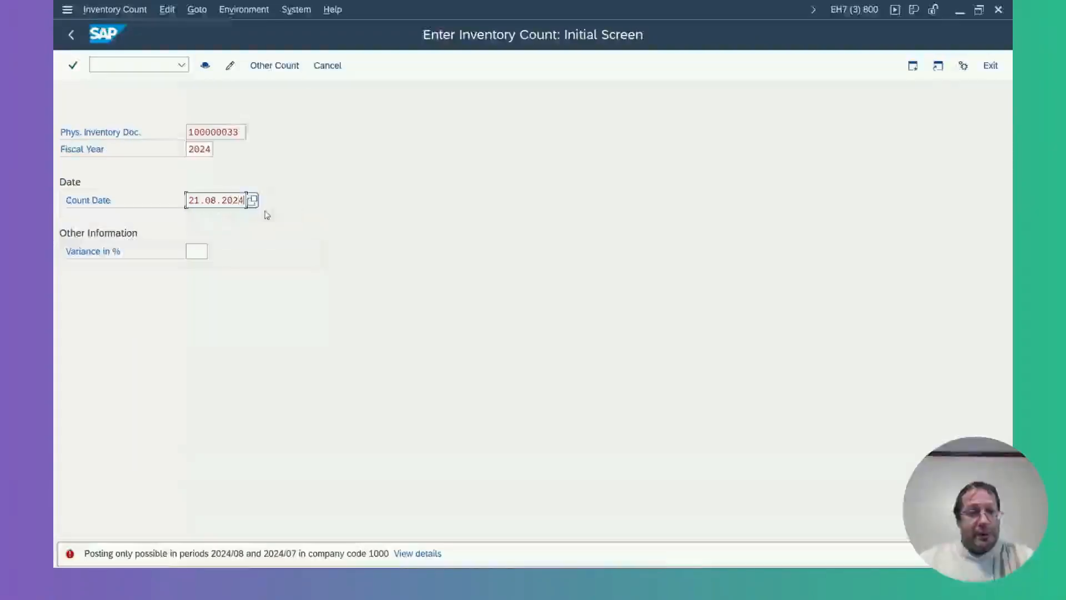
pyautogui.press('Return')
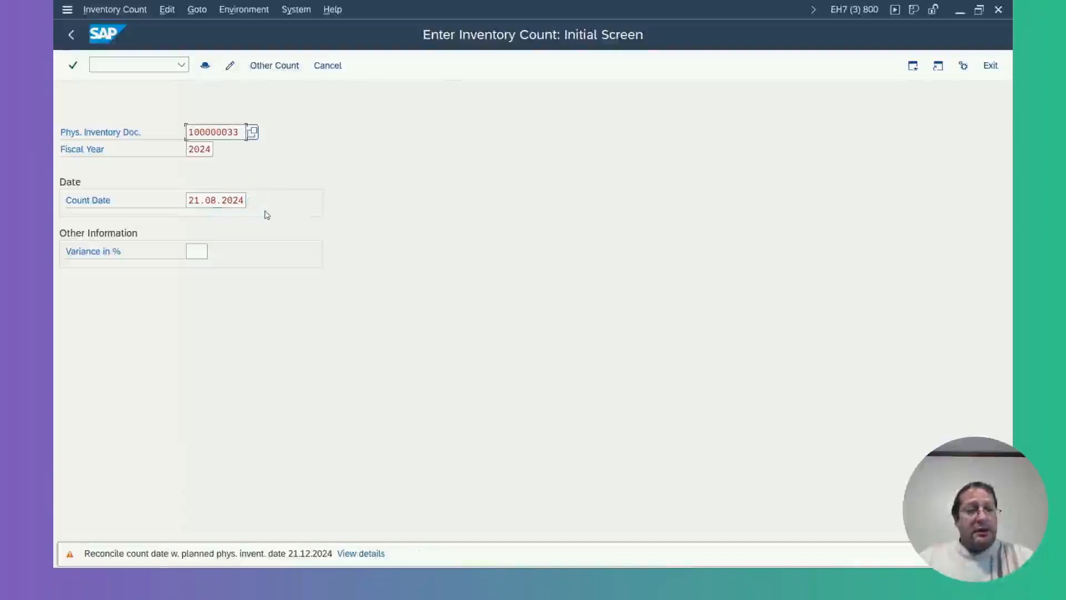
pyautogui.press('Return')
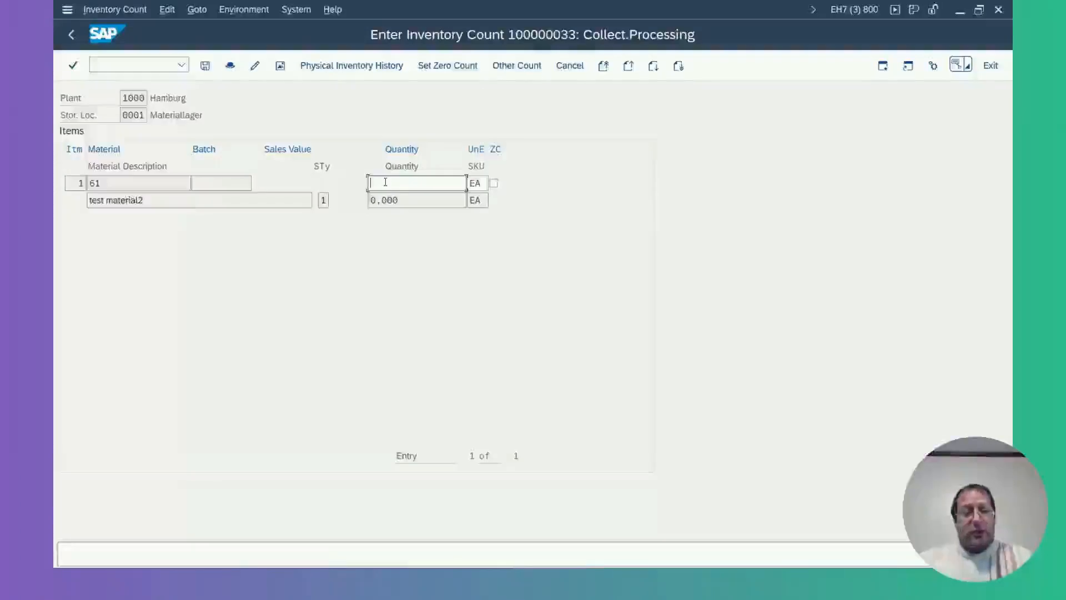
# Enter a counted quantity of 8 EA for material 61, compare it with the warehouse stock list and save the count.
pyautogui.write('8')
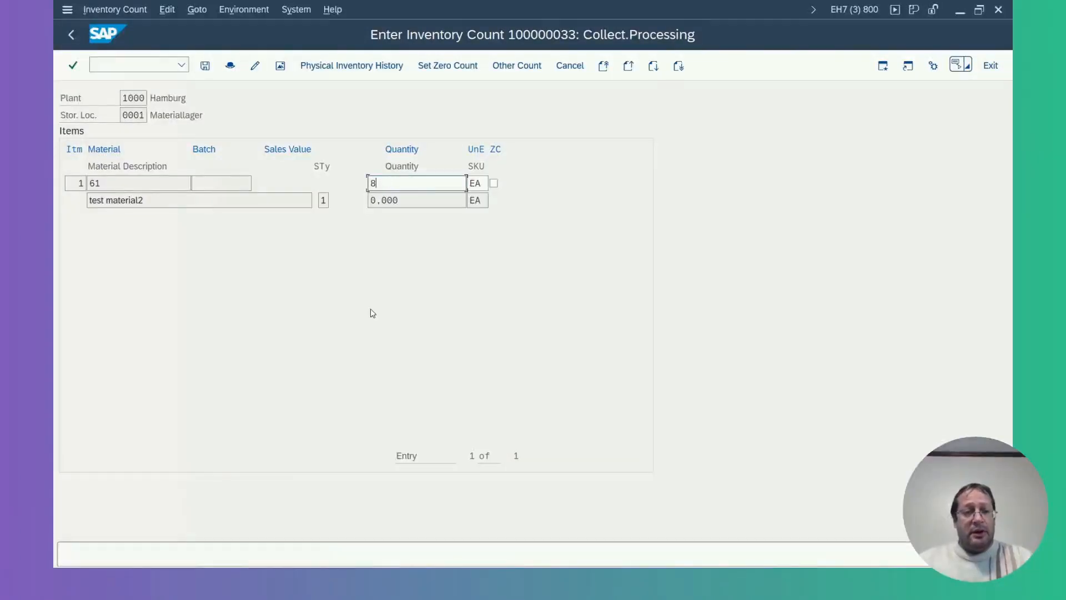
pyautogui.moveTo(128, 189); pyautogui.dragTo(81, 184)
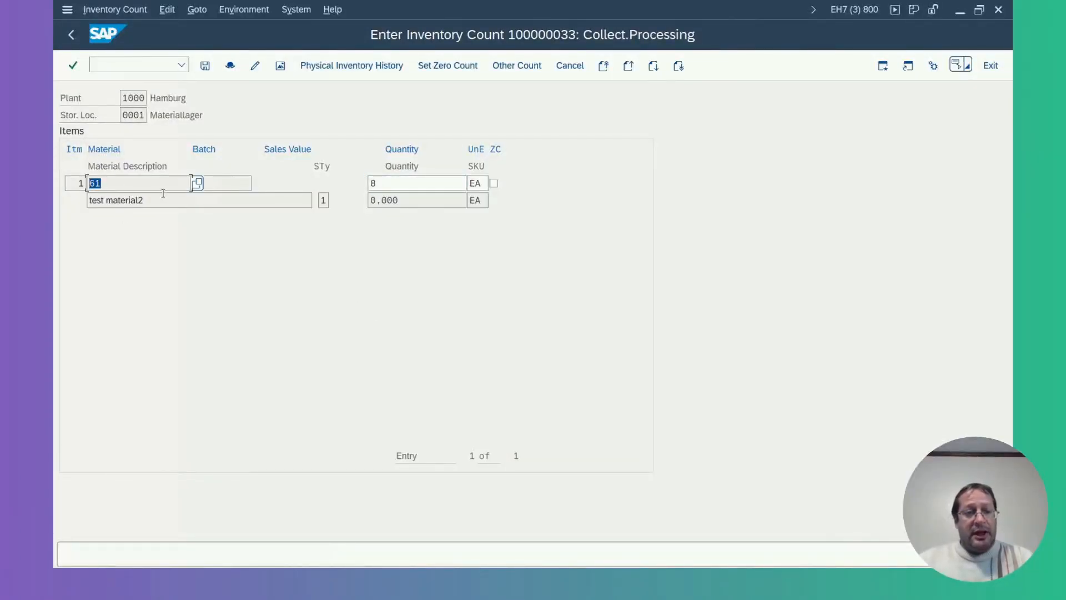
pyautogui.hotkey('alt', 'Tab')
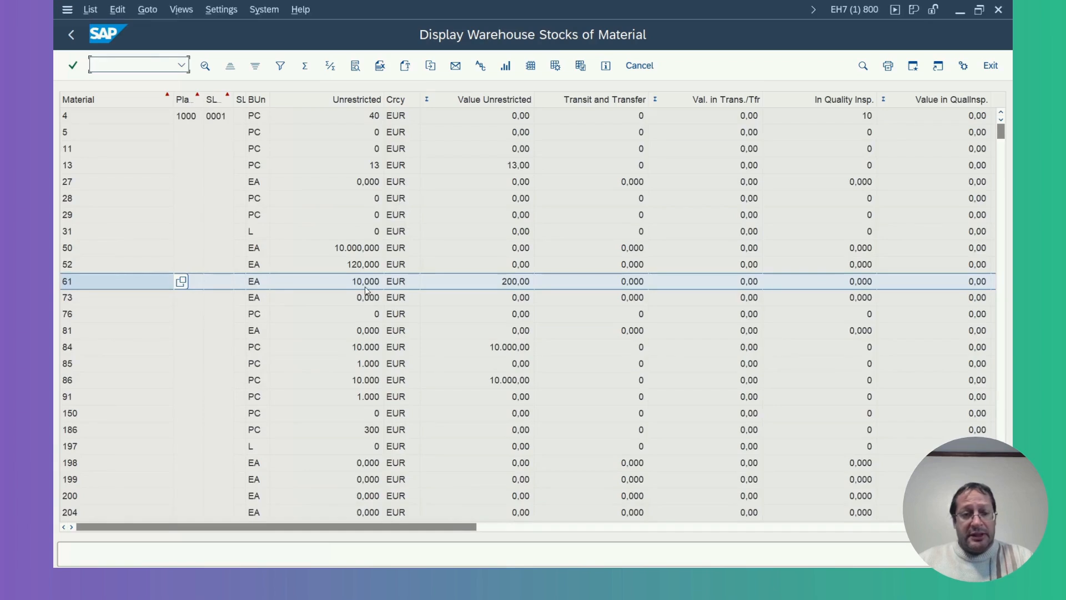
pyautogui.hotkey('alt', 'Tab')
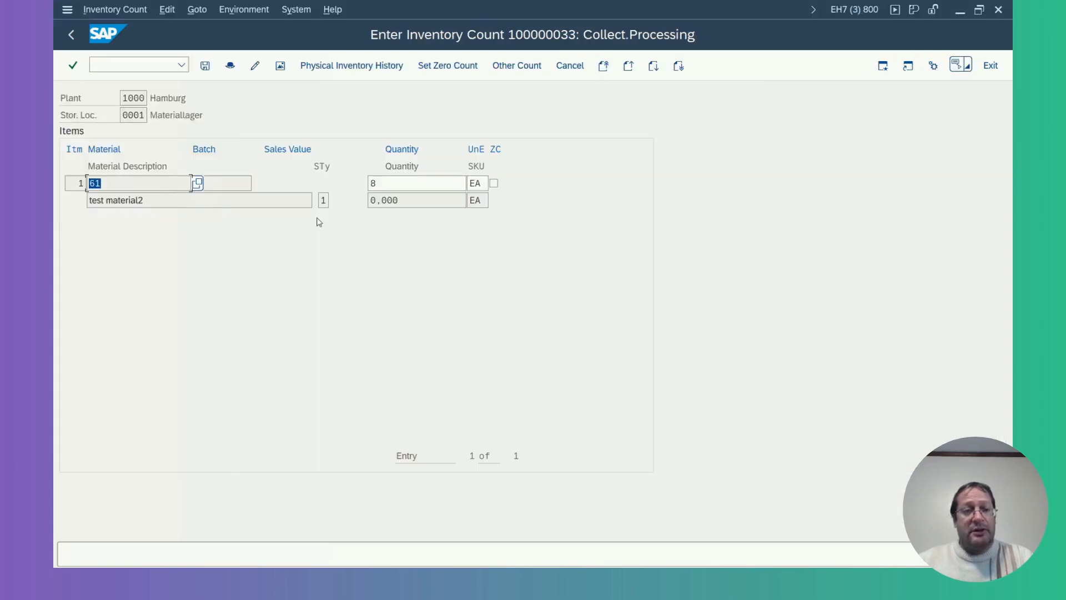
pyautogui.click(209, 68)
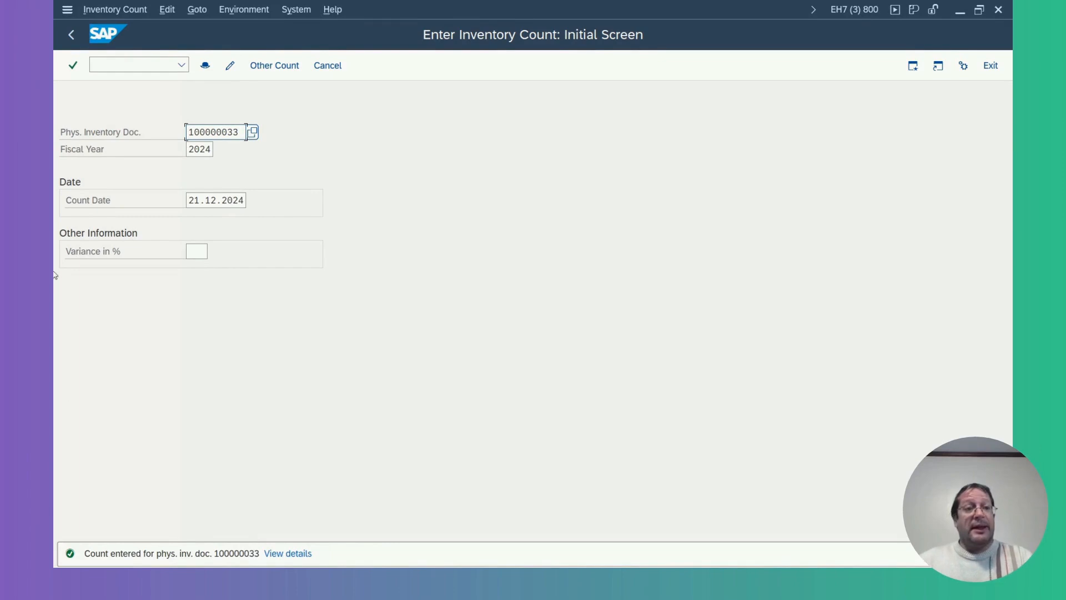
# Start posting of inventory differences with transaction MI07.
pyautogui.click(142, 65)
pyautogui.write('/n')
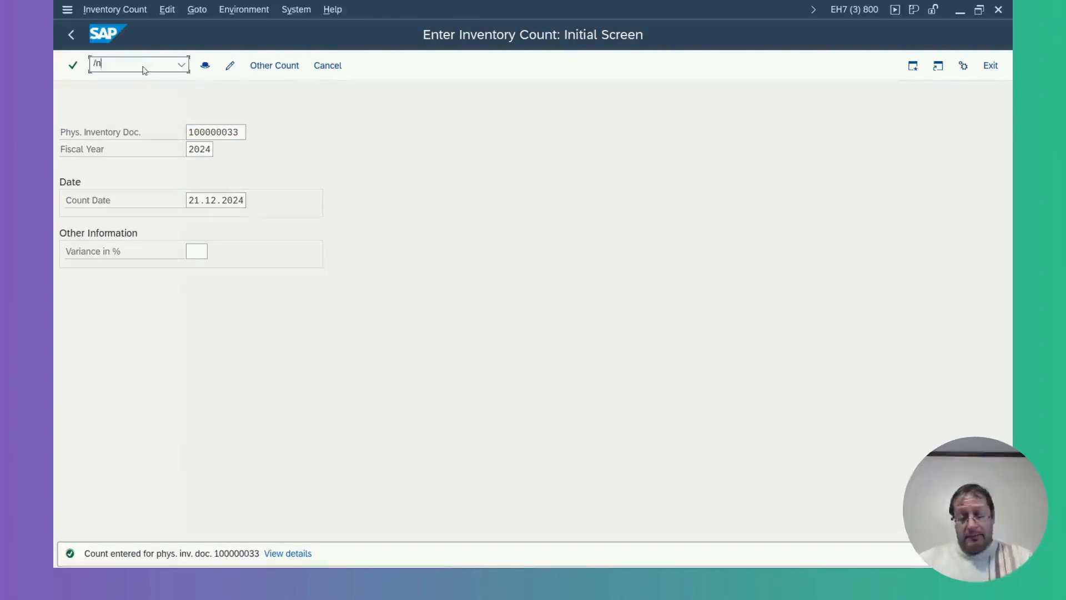
pyautogui.write('mi07')
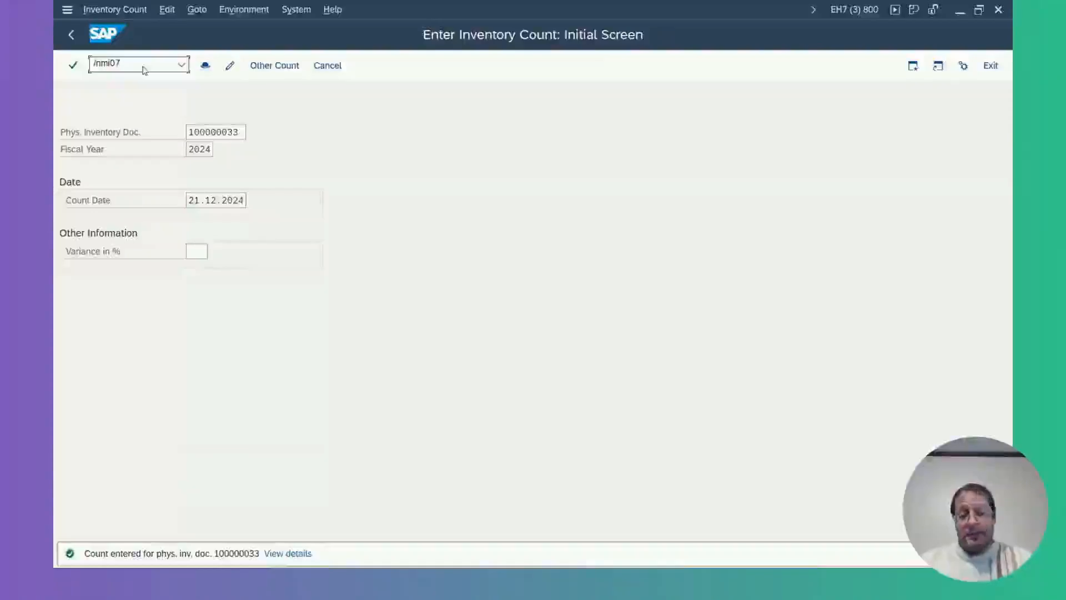
pyautogui.press('Return')
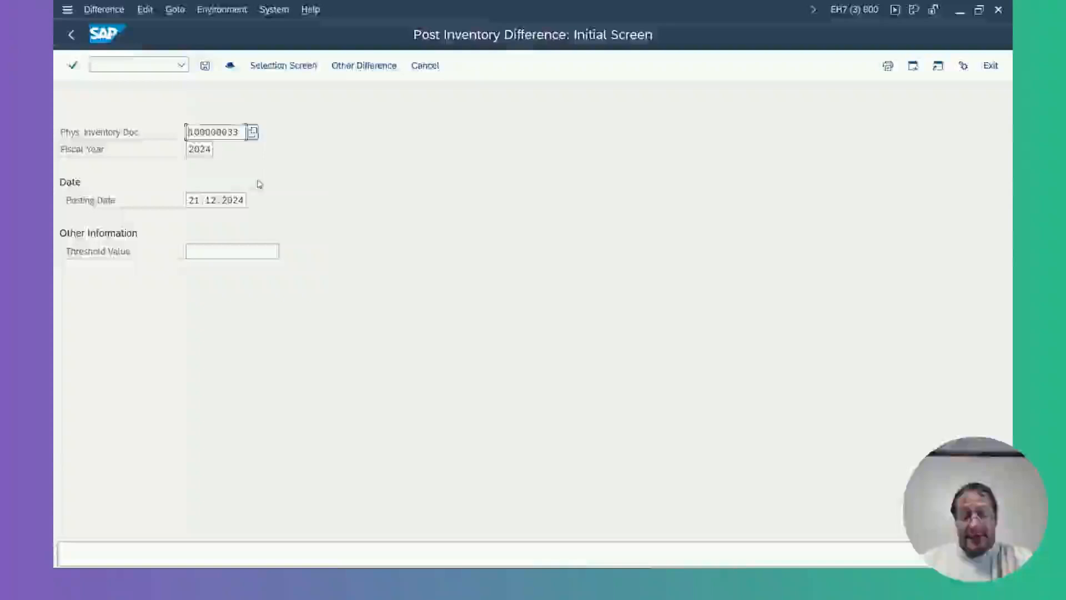
# Set the posting date of the inventory difference to 21.08.2024.
pyautogui.press('Return')
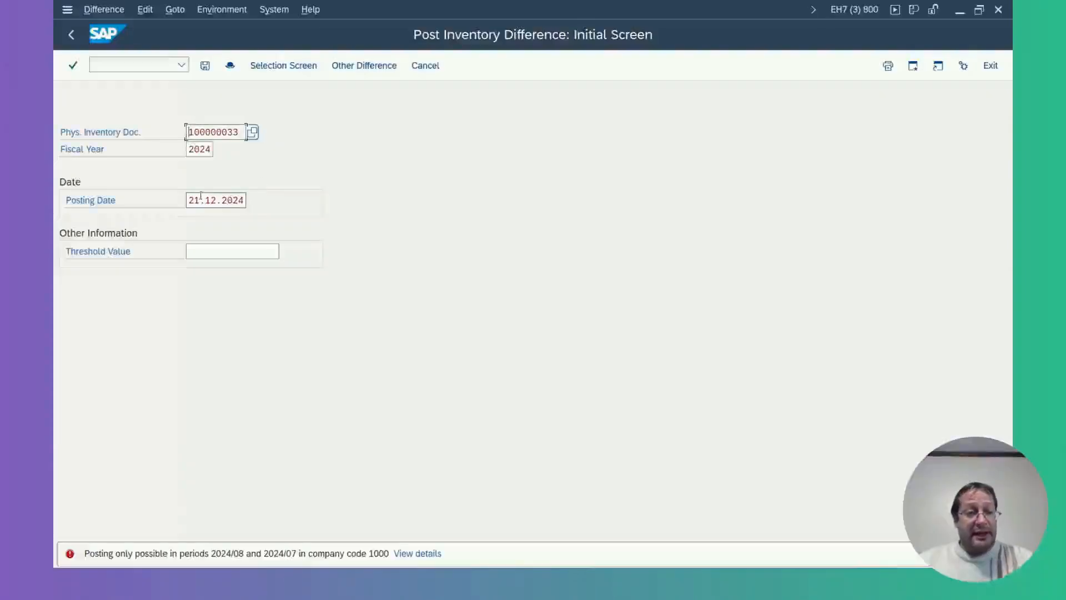
pyautogui.moveTo(204, 199); pyautogui.dragTo(288, 207)
pyautogui.write('0')
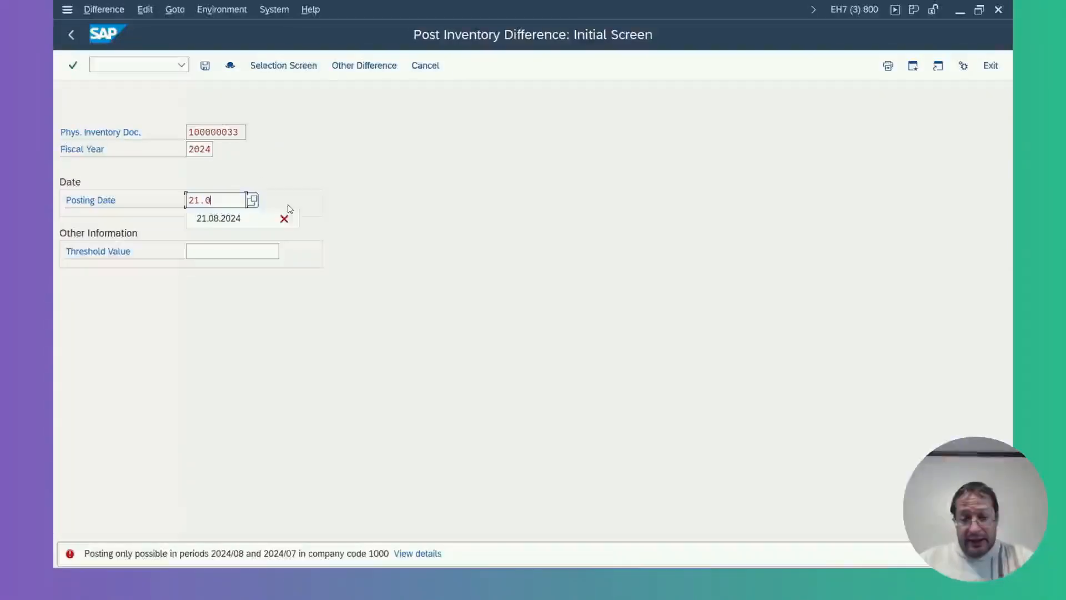
pyautogui.write('8')
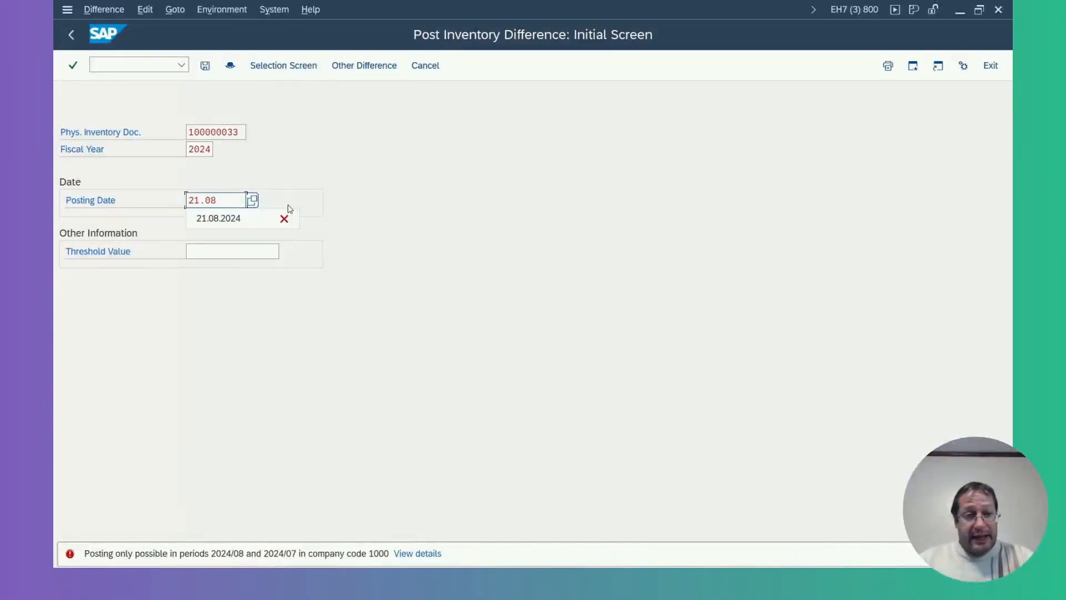
pyautogui.click(220, 219)
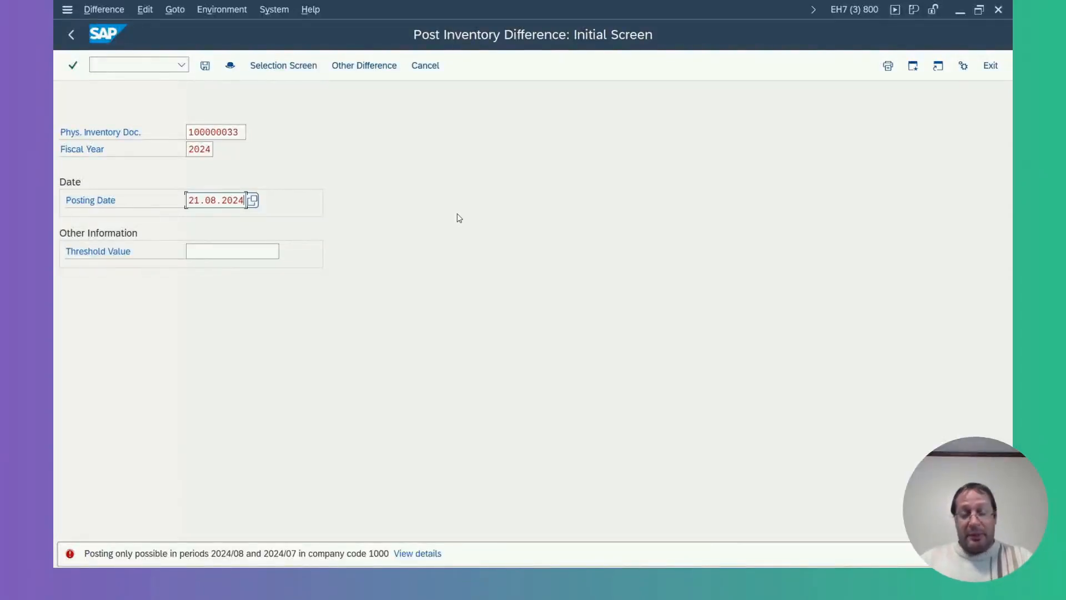
# Compare the difference item for material 61 with the warehouse stock list in the other session and post the inventory difference.
pyautogui.press('Return')
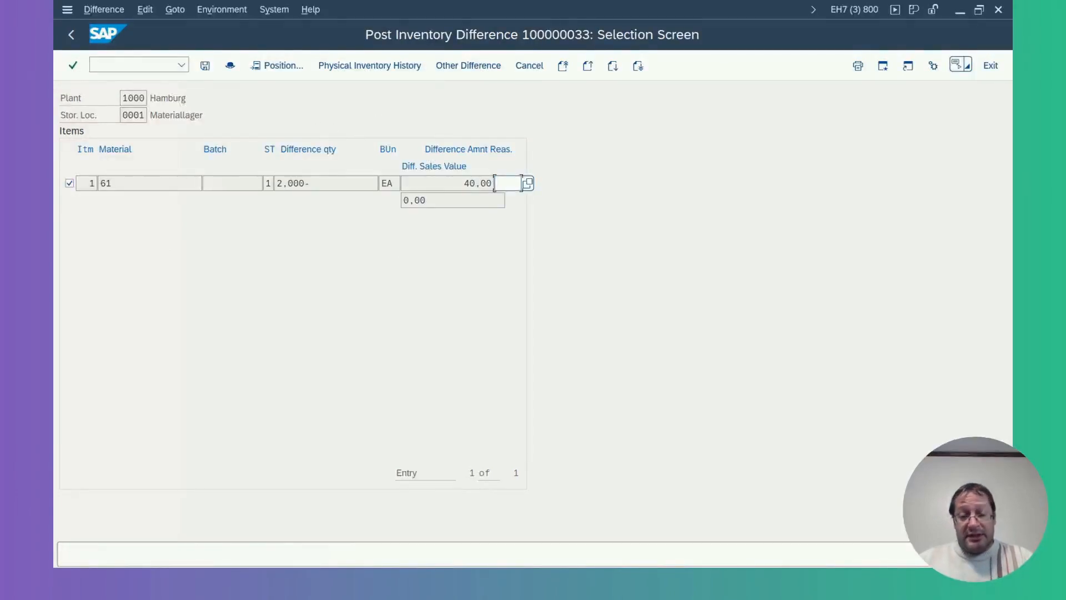
pyautogui.click(656, 541)
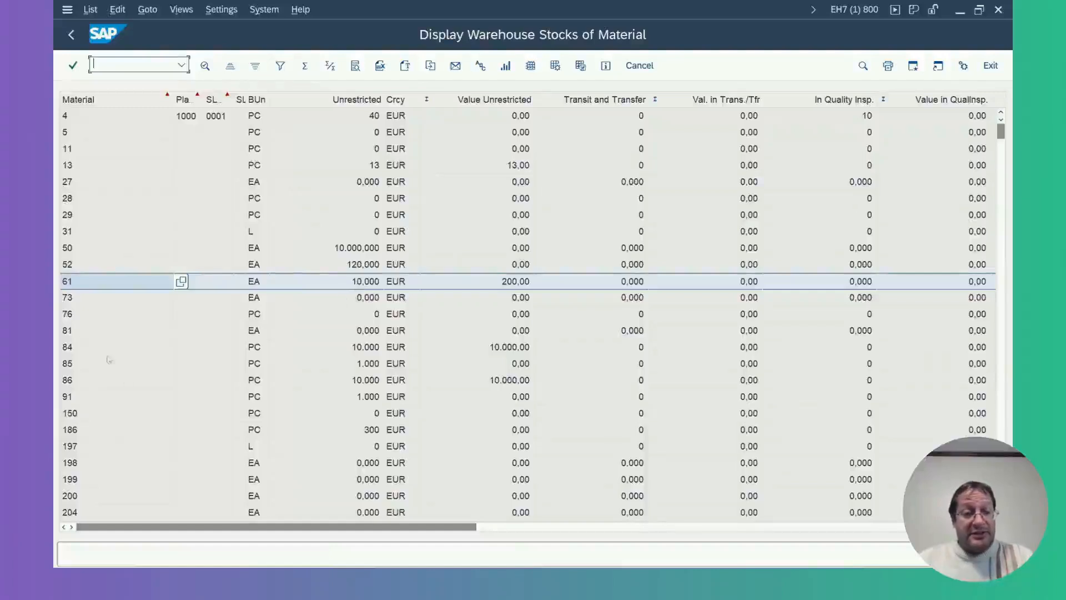
pyautogui.hotkey('alt', 'Tab')
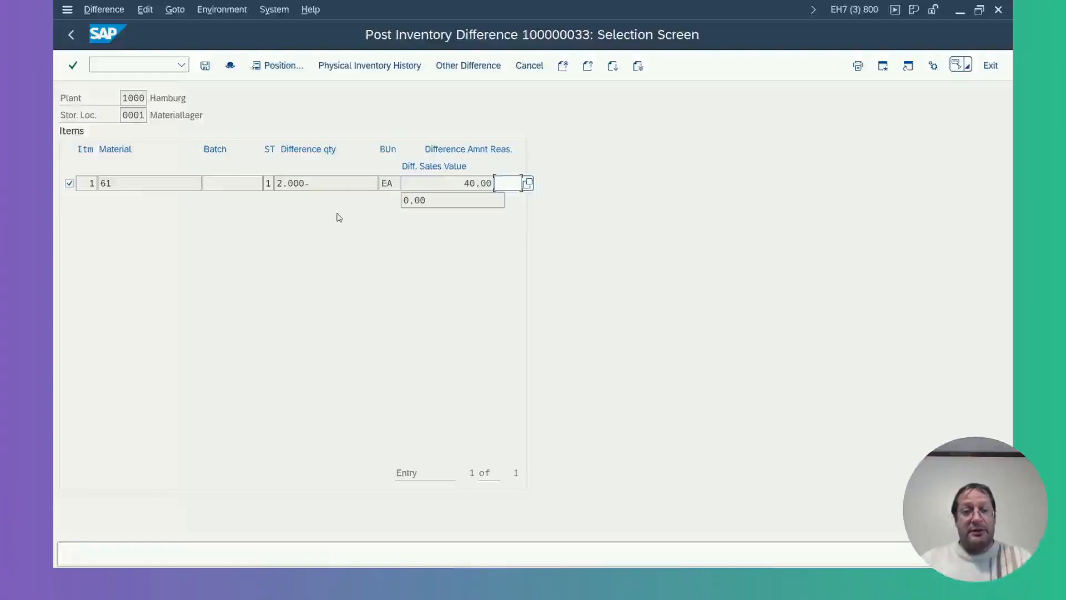
pyautogui.click(205, 66)
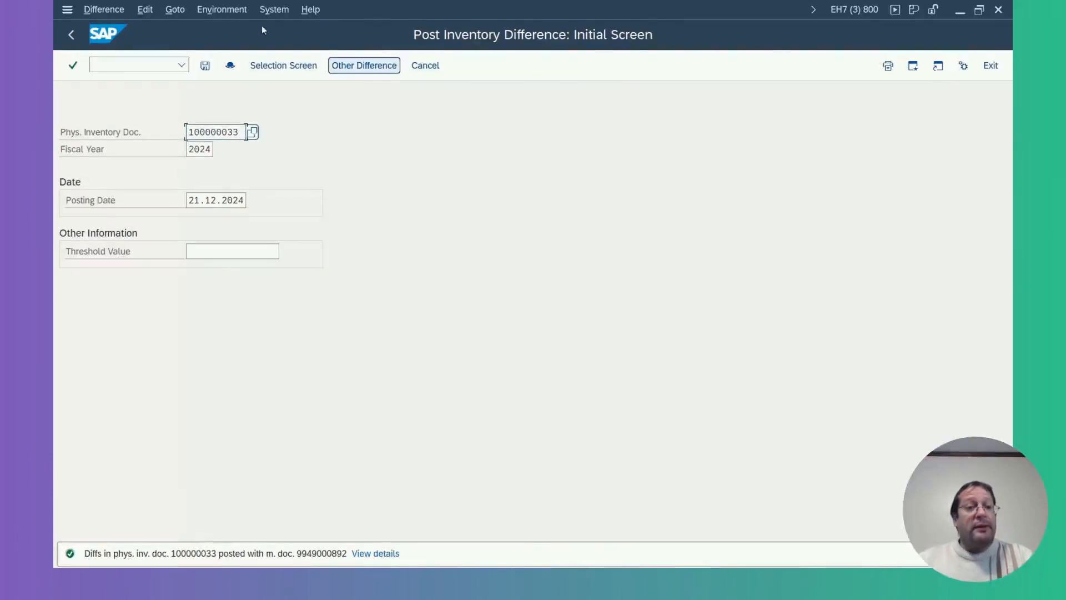
# Run the warehouse stock list with transaction MB52 for plant 1000 and storage location 0001.
pyautogui.click(154, 63)
pyautogui.write('/nm')
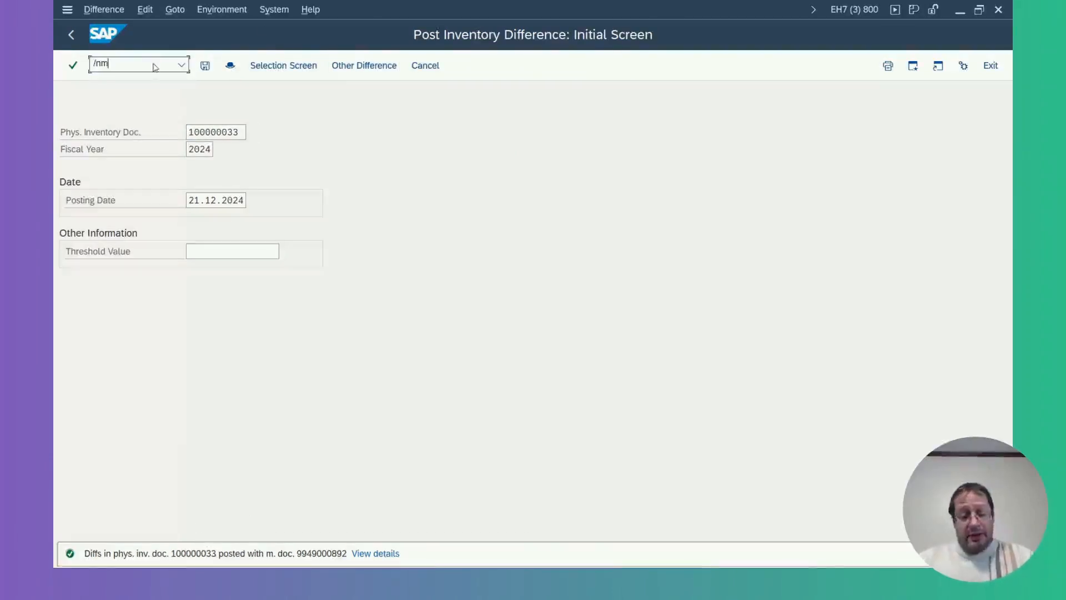
pyautogui.write('b52')
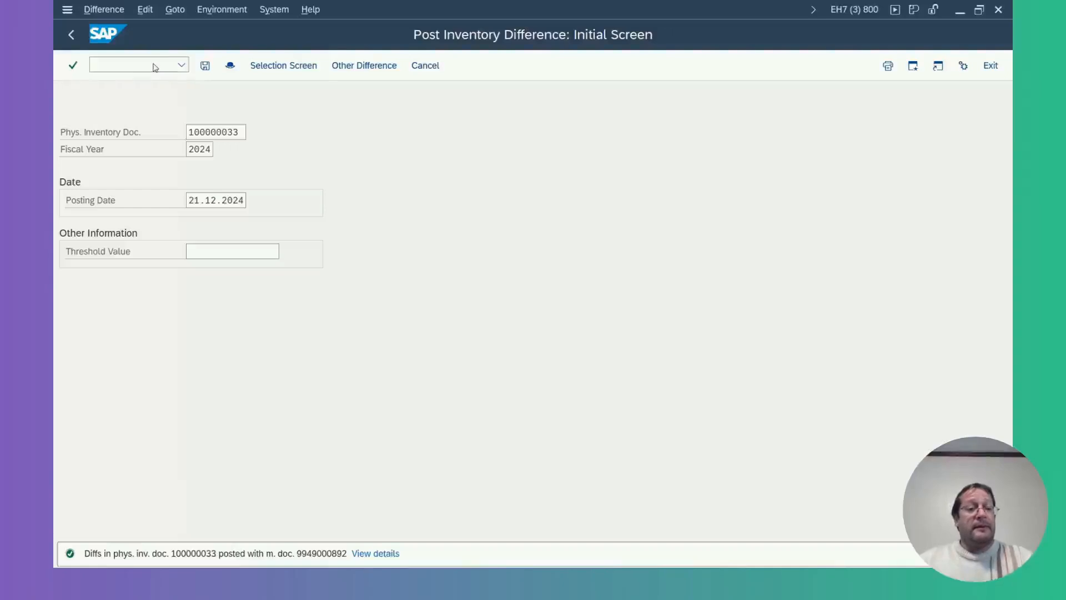
pyautogui.press('Return')
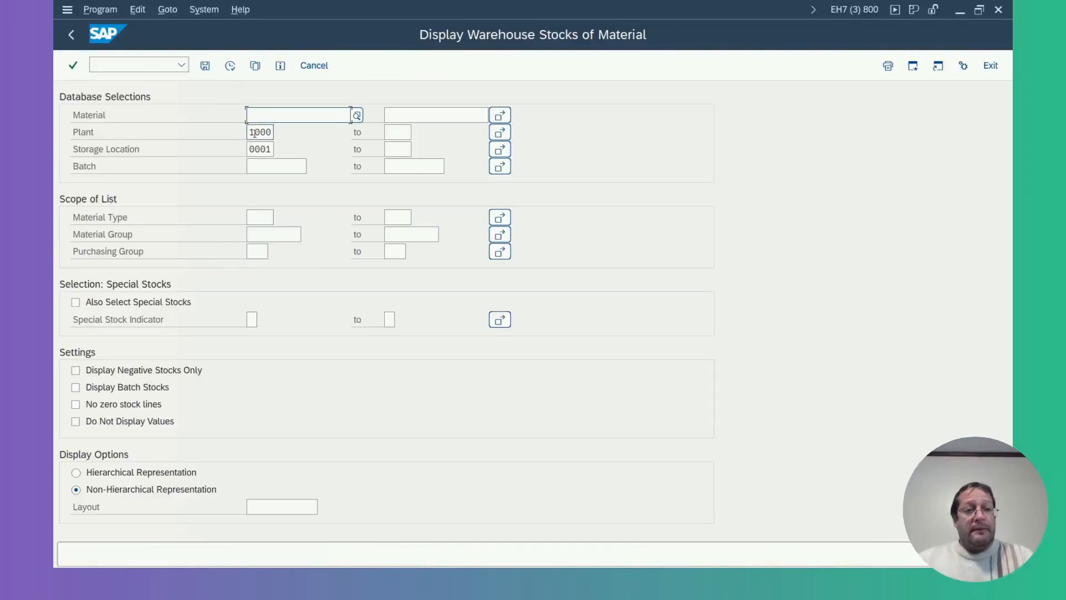
pyautogui.moveTo(251, 131); pyautogui.dragTo(276, 149)
pyautogui.click(227, 68)
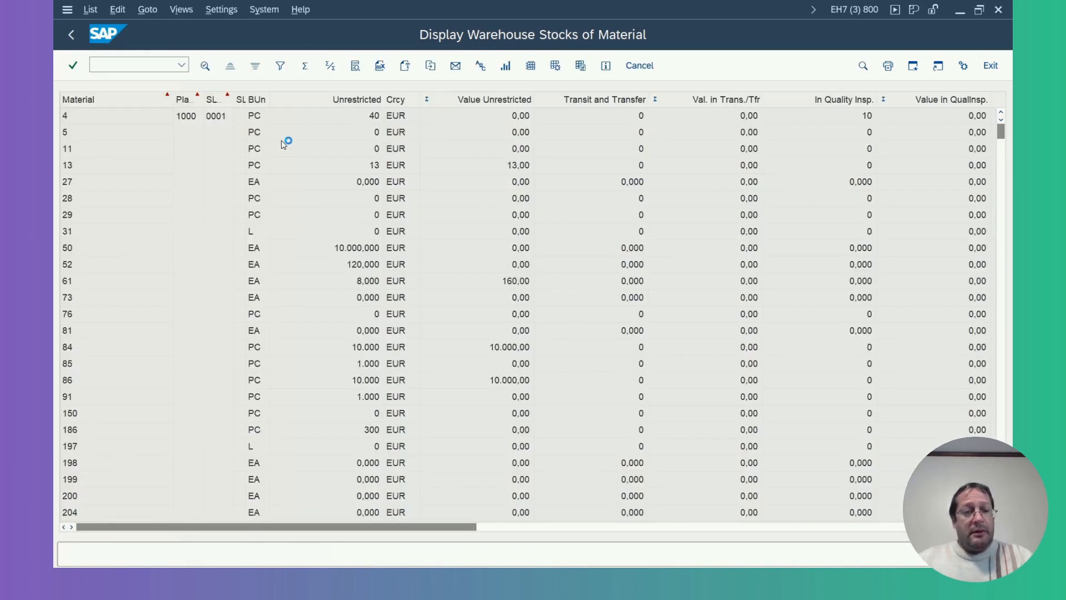
# Compare the unrestricted stock of material 61 with the earlier stock list in the other session.
pyautogui.click(70, 284)
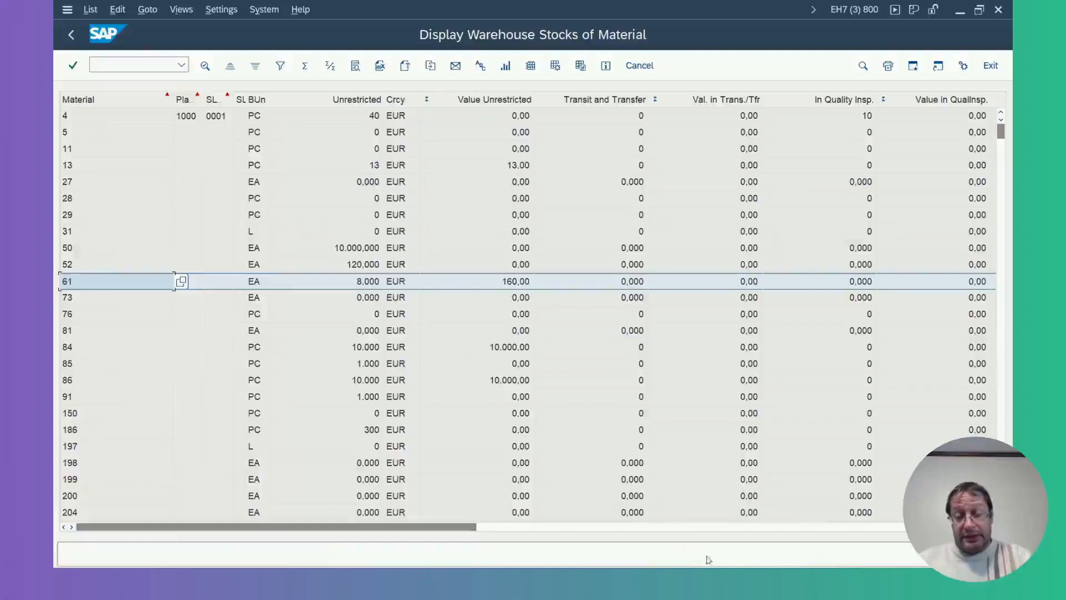
pyautogui.moveTo(697, 556)
pyautogui.click(658, 526)
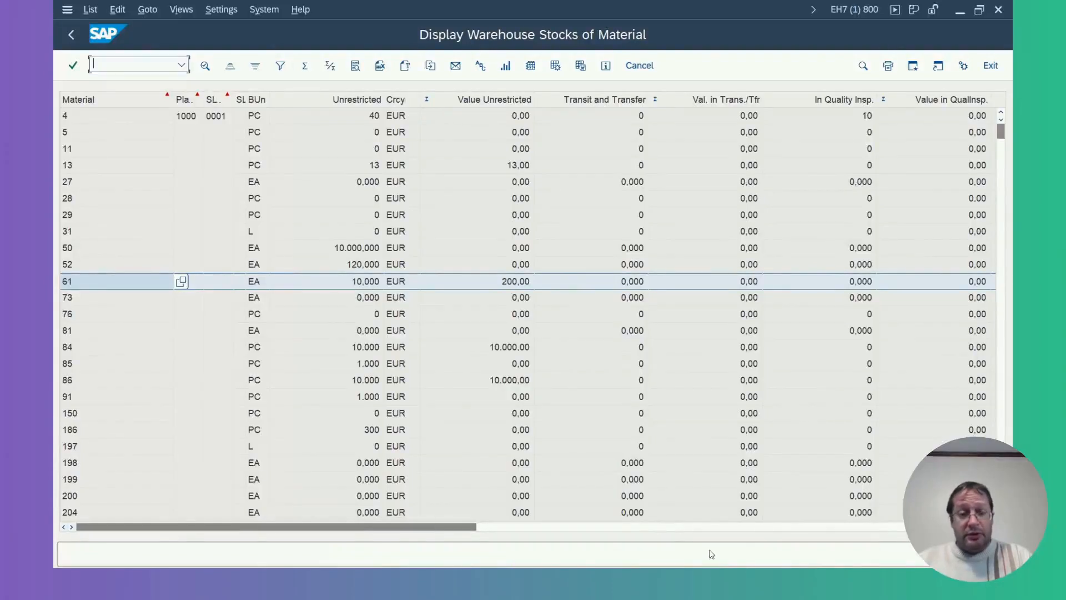
pyautogui.hotkey('alt', 'Tab')
pyautogui.click(357, 285)
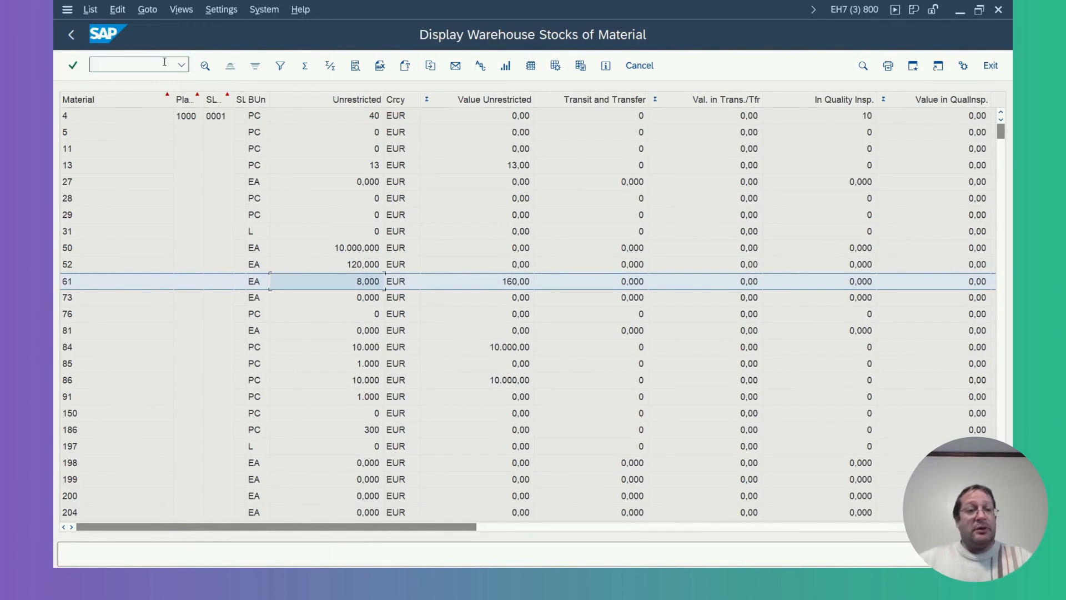
pyautogui.write('nm')
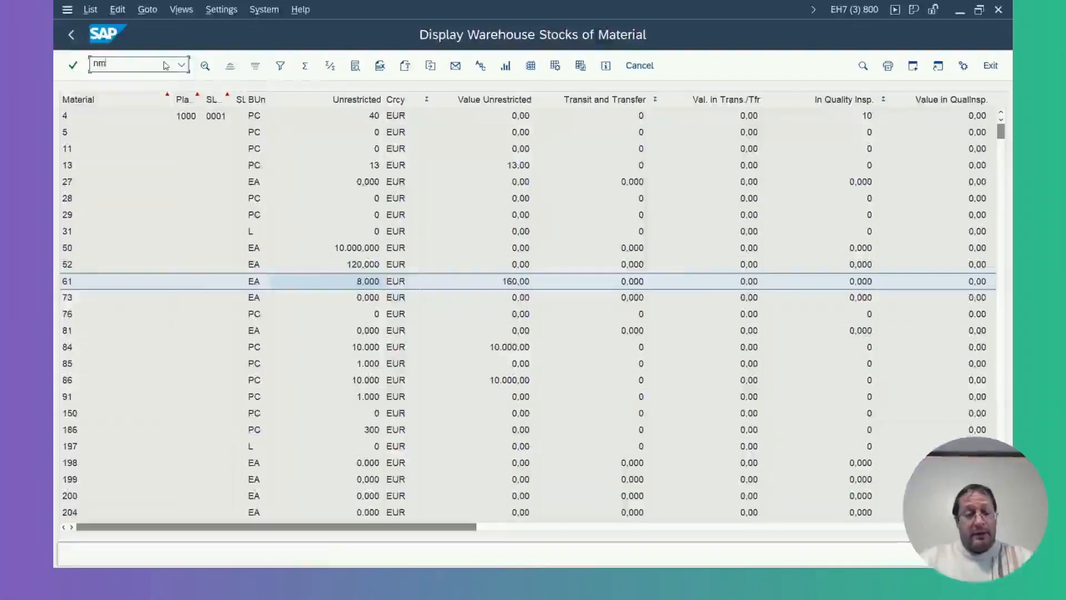
pyautogui.write('i01')
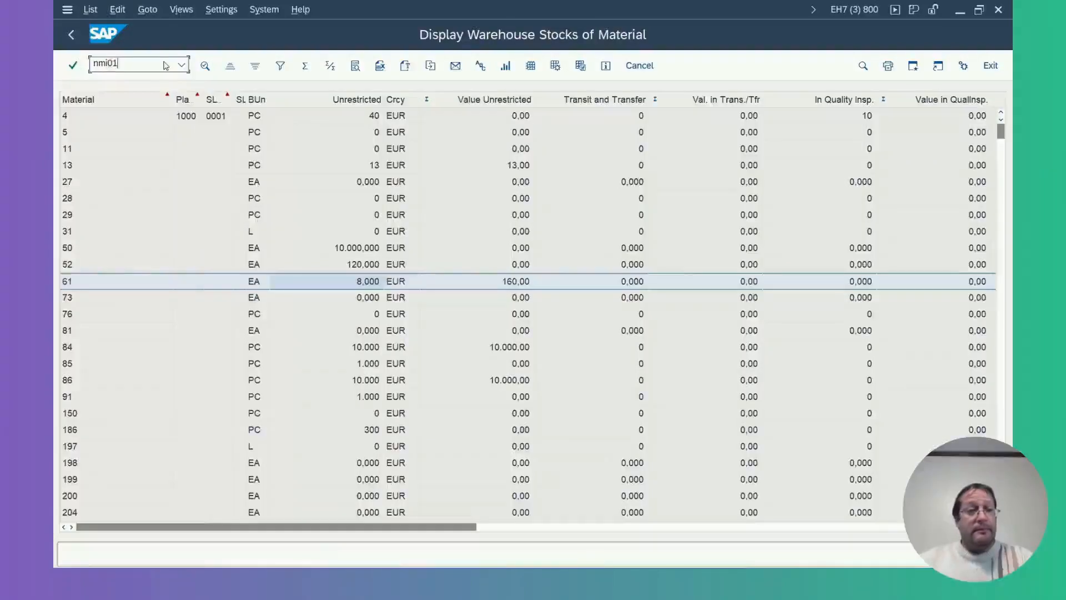
pyautogui.press('Return')
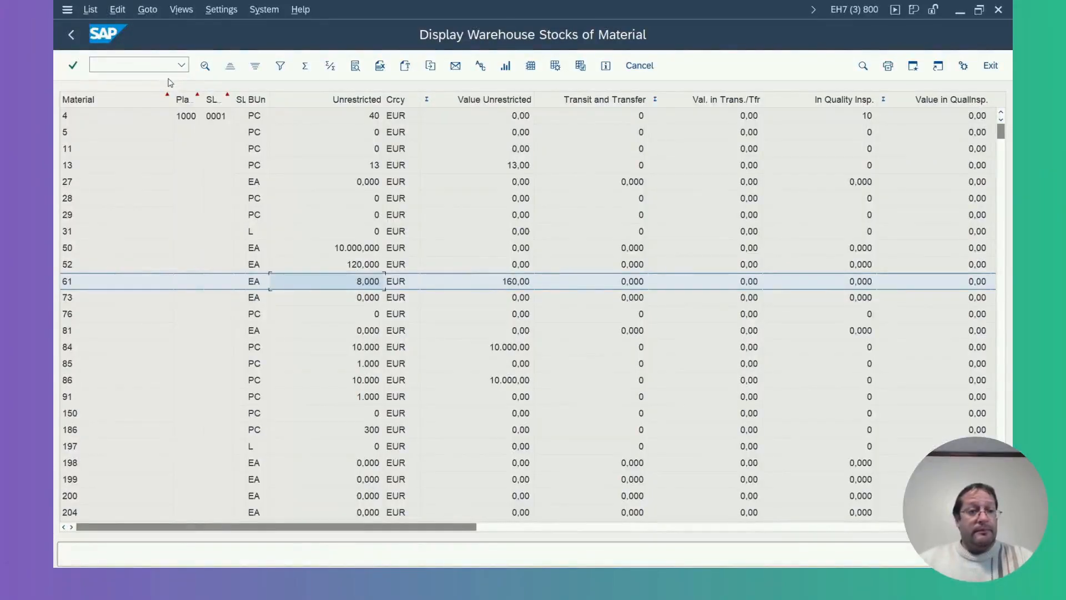
# Start a new physical inventory document with transaction MI01 for plant 1000, storage location 0001, and proceed to its item entry.
pyautogui.write('/n')
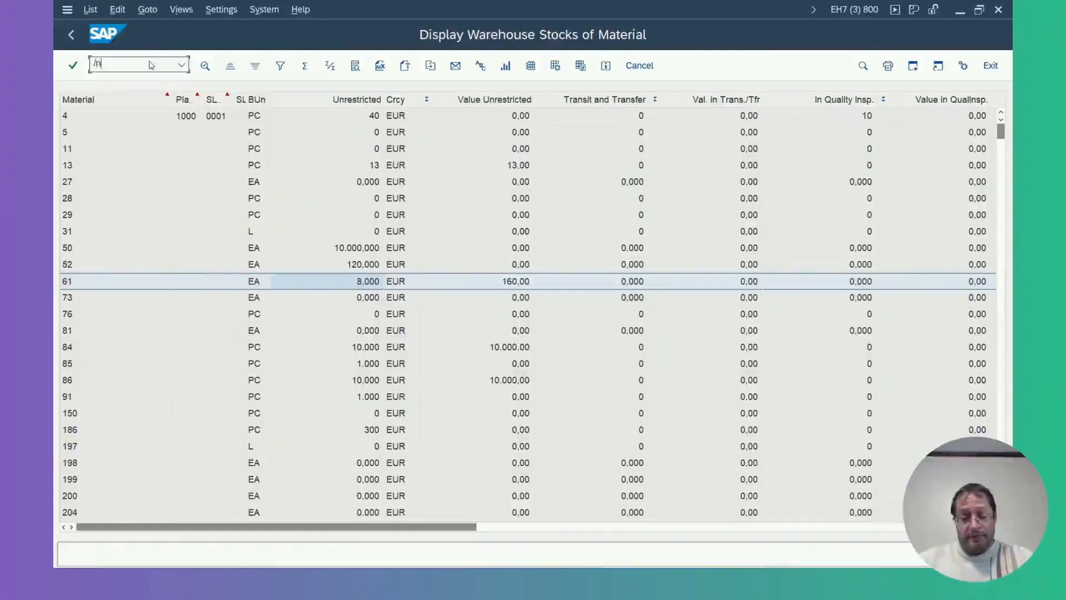
pyautogui.write('mi01')
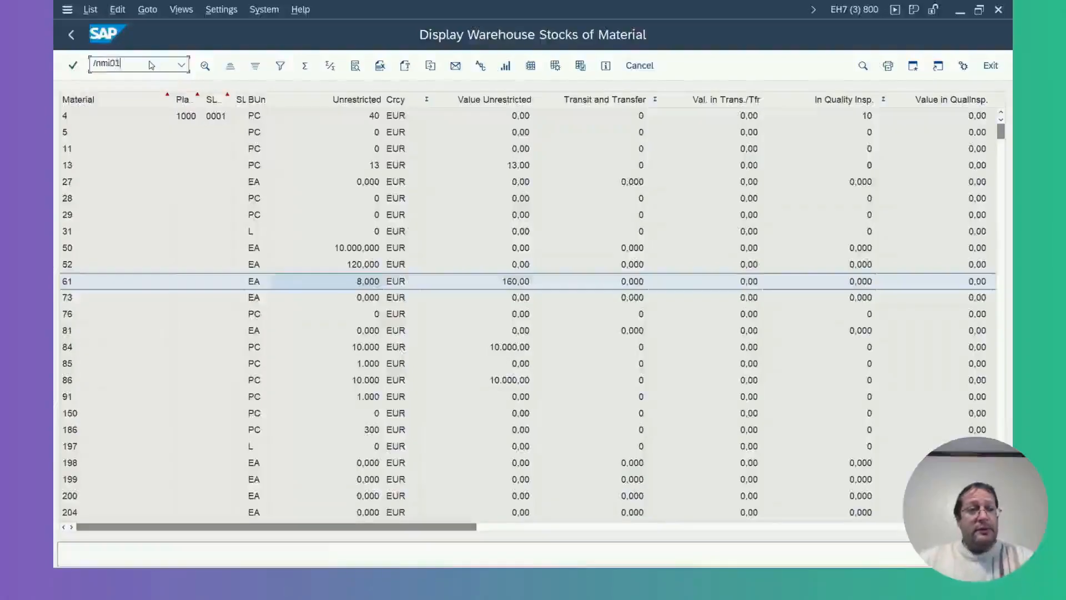
pyautogui.press('Return')
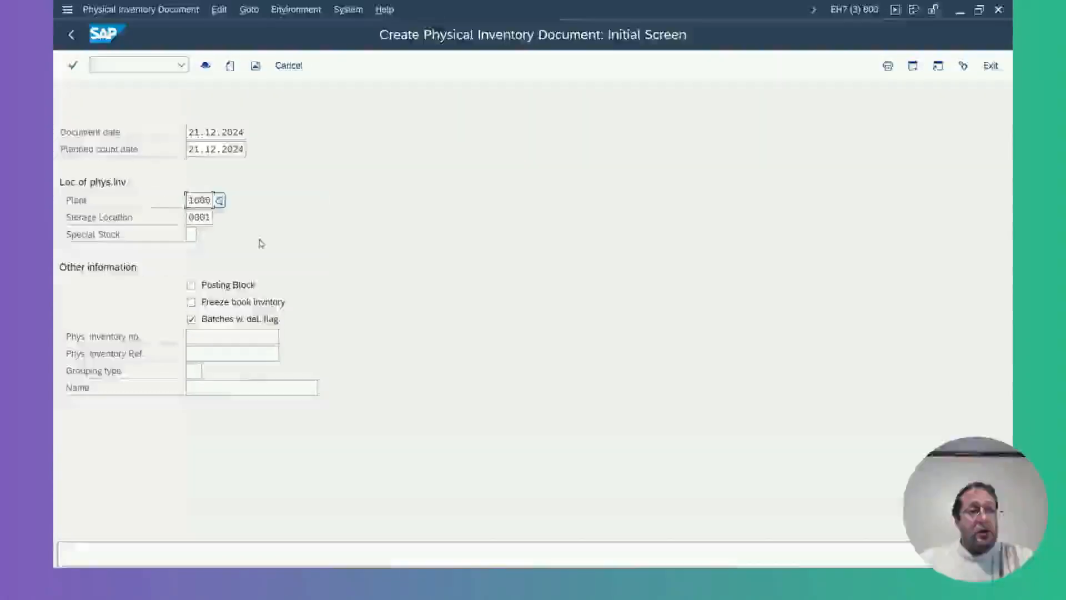
pyautogui.press('Return')
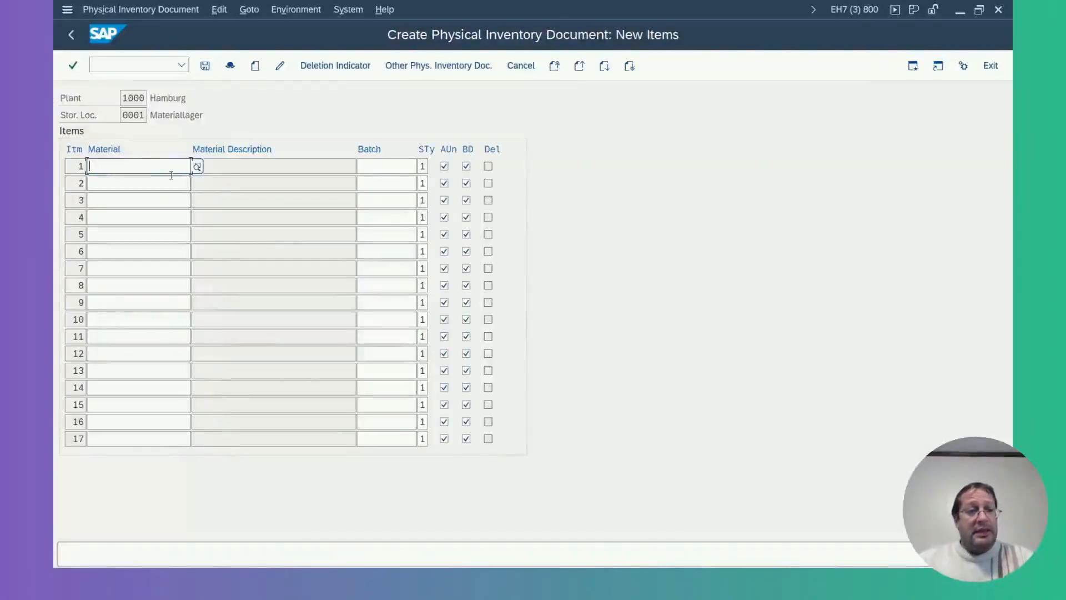